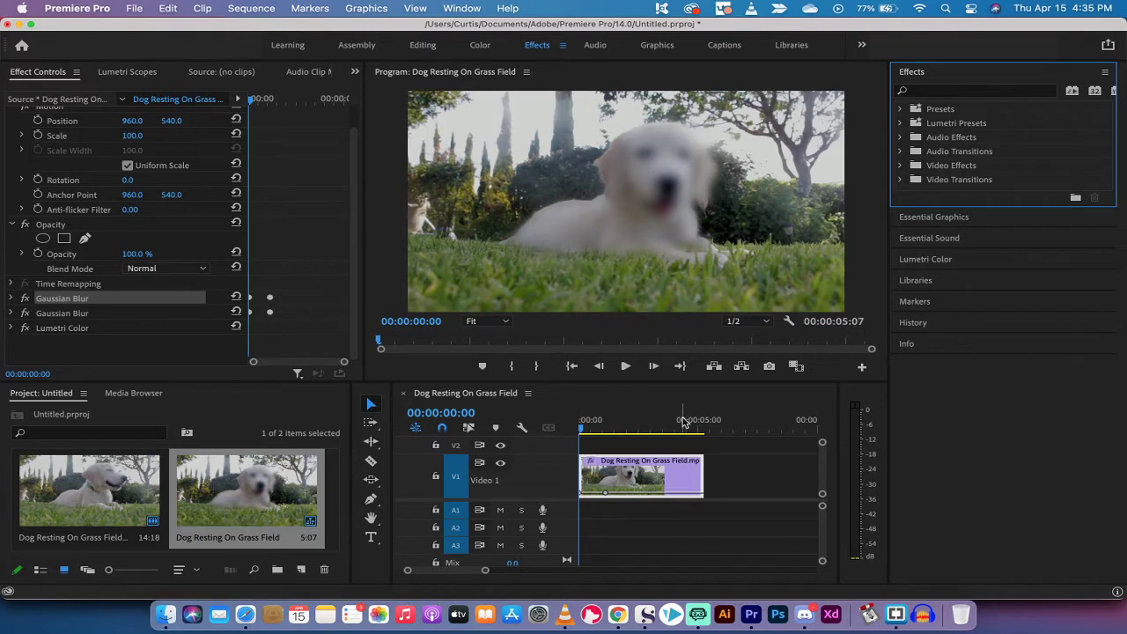
Step: Scrub the example sequence to 00:00:01:07, where the dog is sharp and the background blurred
click(580, 431)
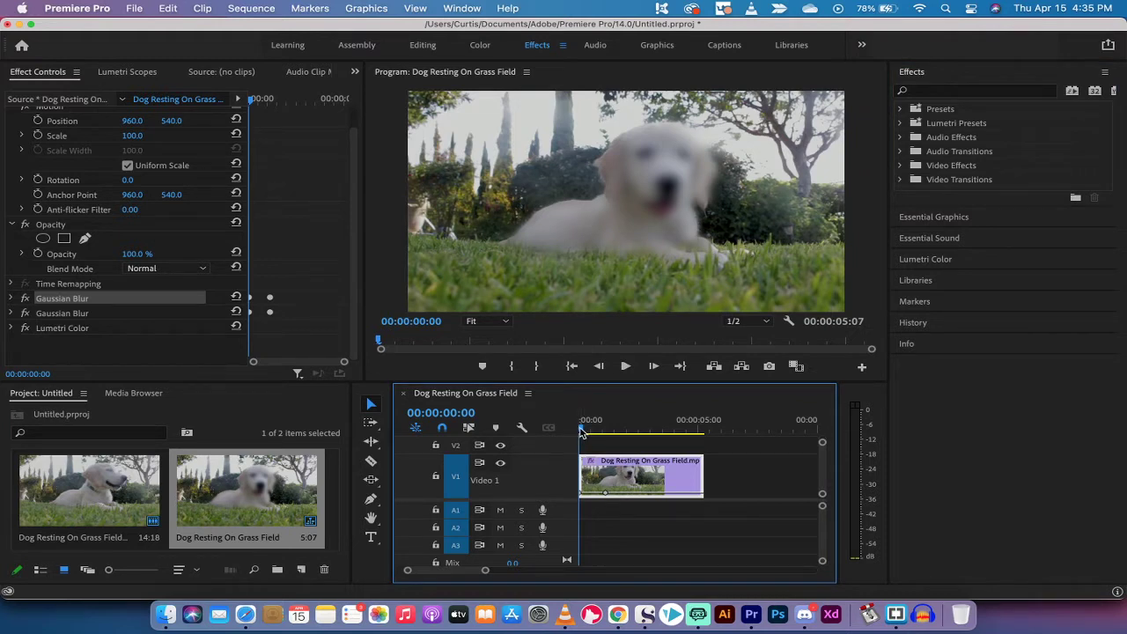
drag(580, 431, 612, 432)
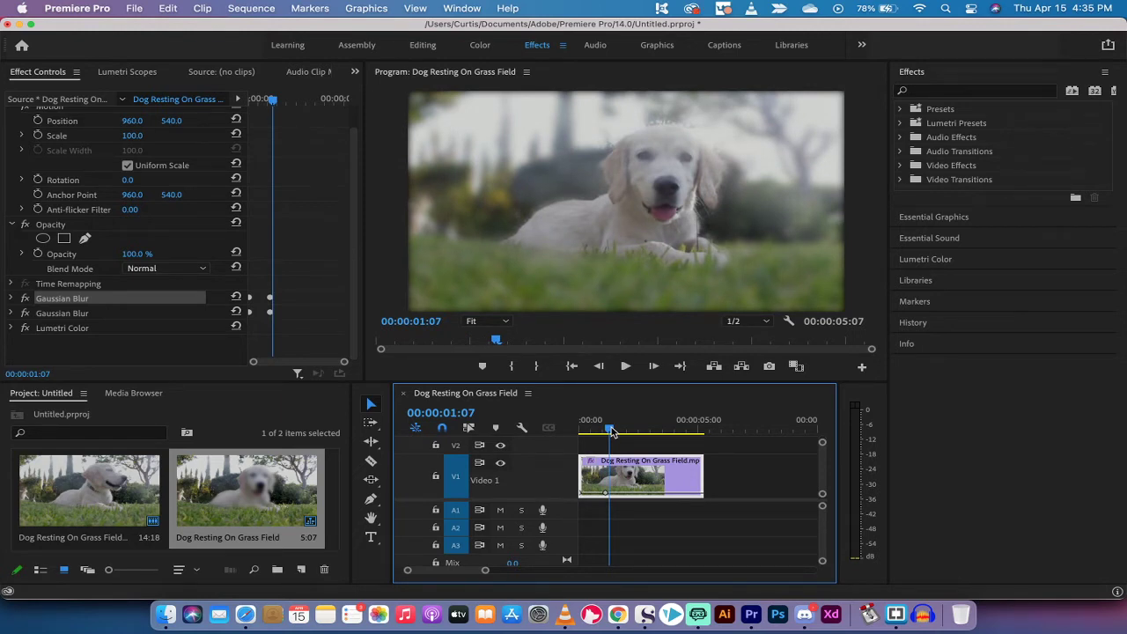
Step: Remove the Gaussian Blur and Lumetri Color effects from the example clip
click(86, 300)
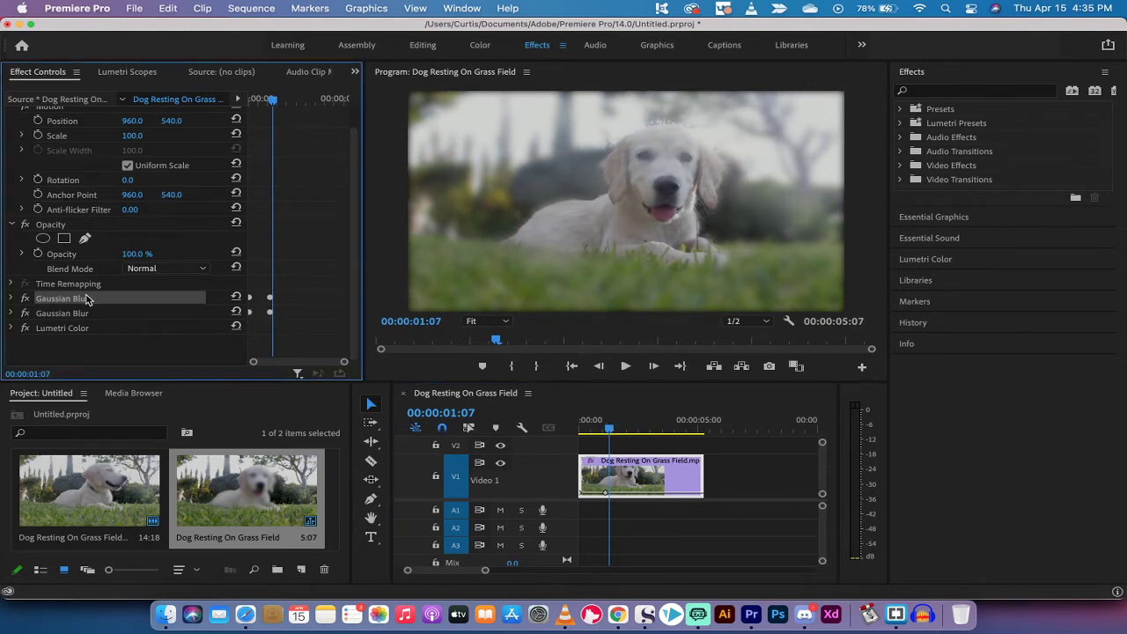
key(Delete)
key(Delete)
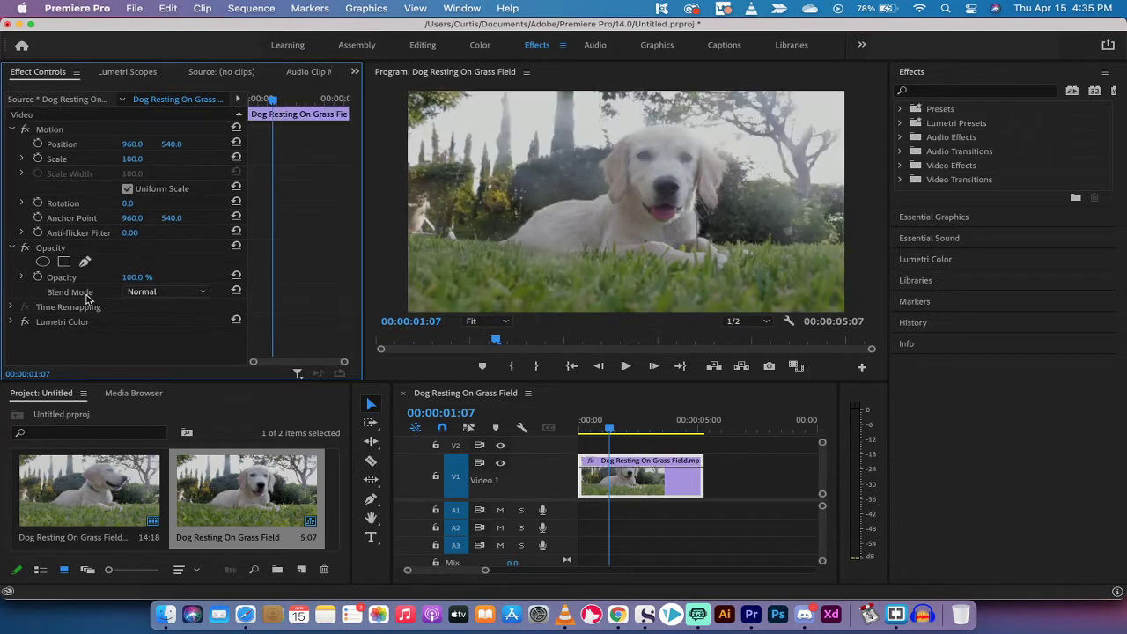
click(66, 321)
key(Delete)
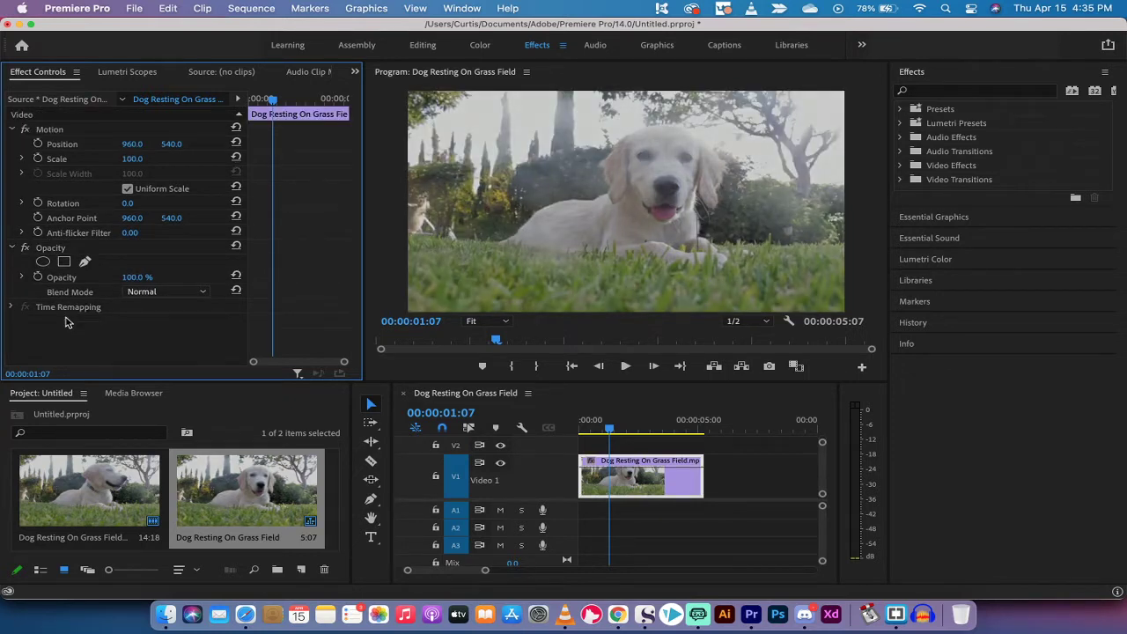
Step: Delete the example sequence from the Project panel, keeping the dog clip
click(318, 509)
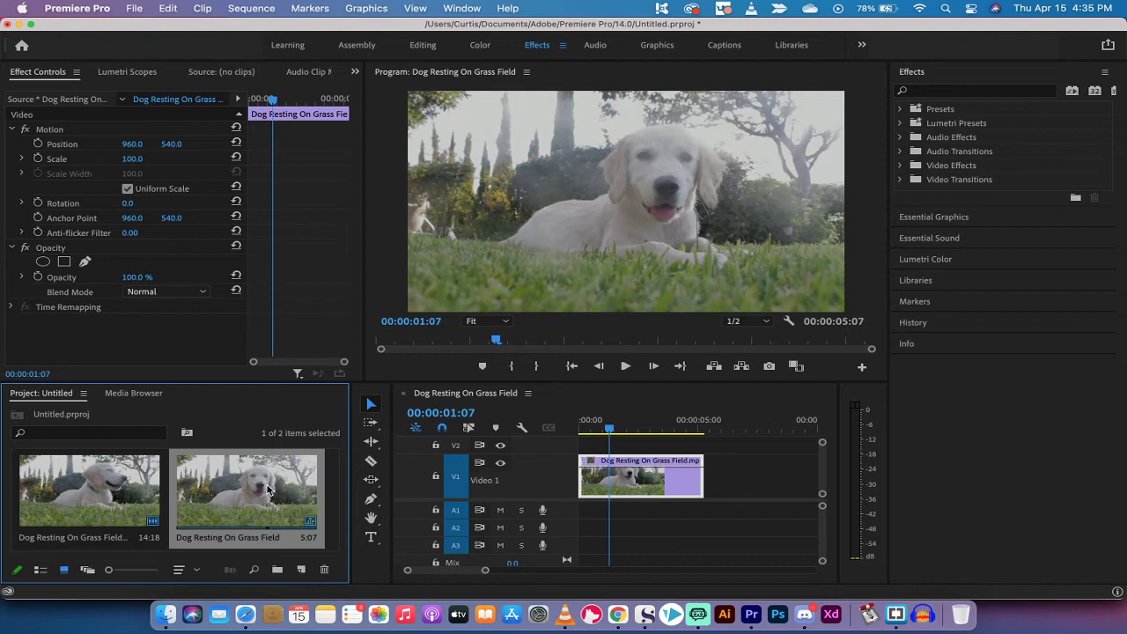
key(Delete)
click(136, 482)
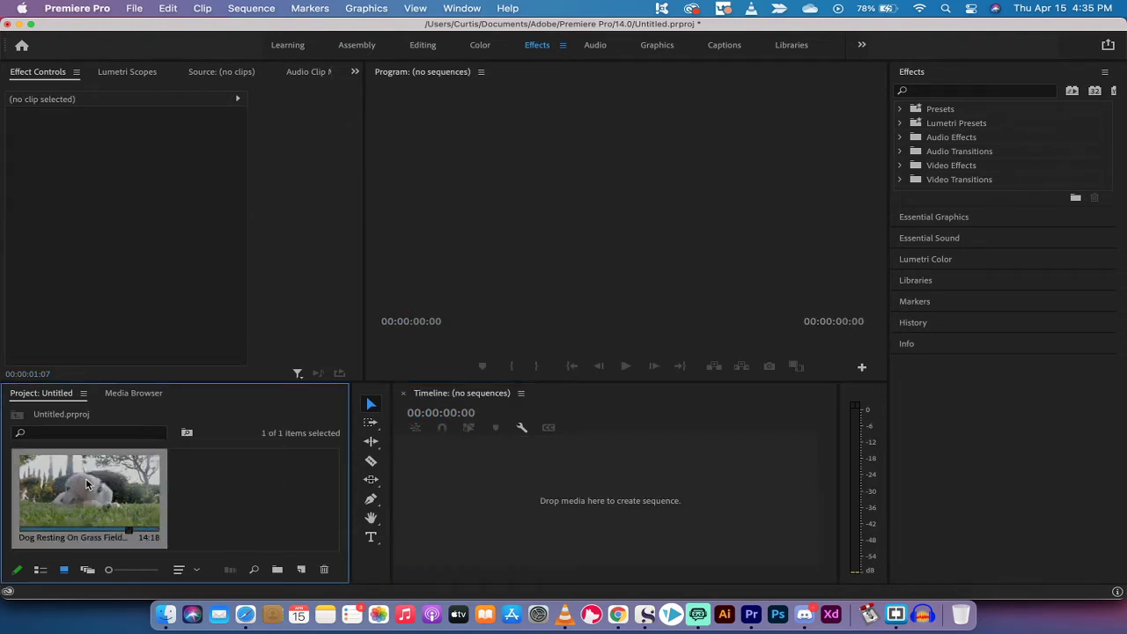
Step: Build a Dog Resting On Grass Field sequence from the clip and trim it to end at 2:19
drag(88, 484, 471, 473)
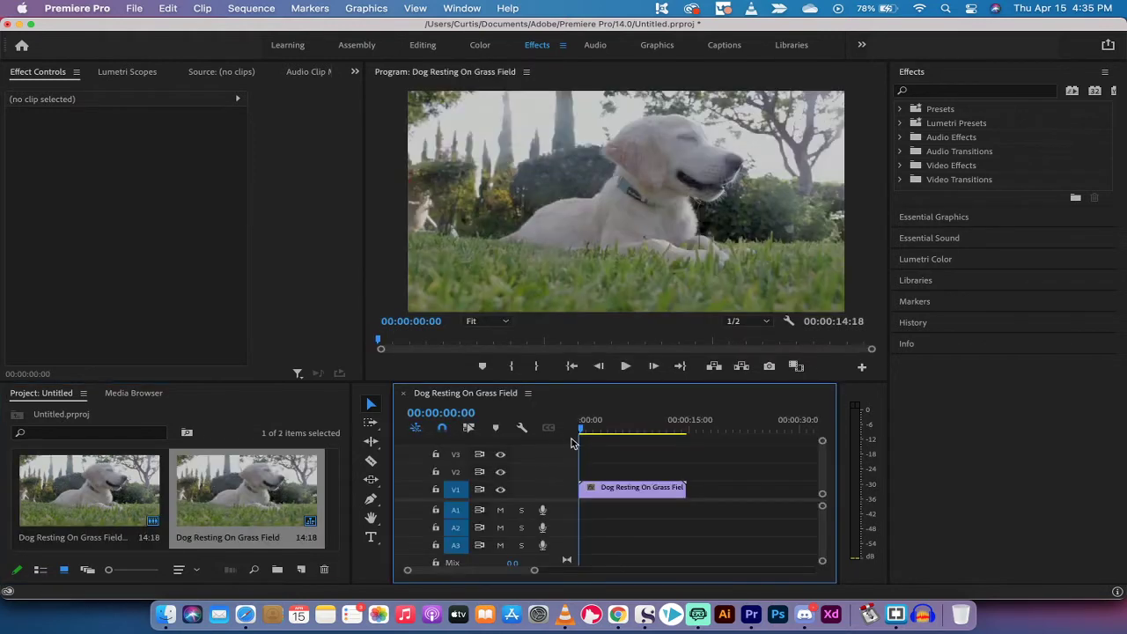
drag(581, 429, 598, 429)
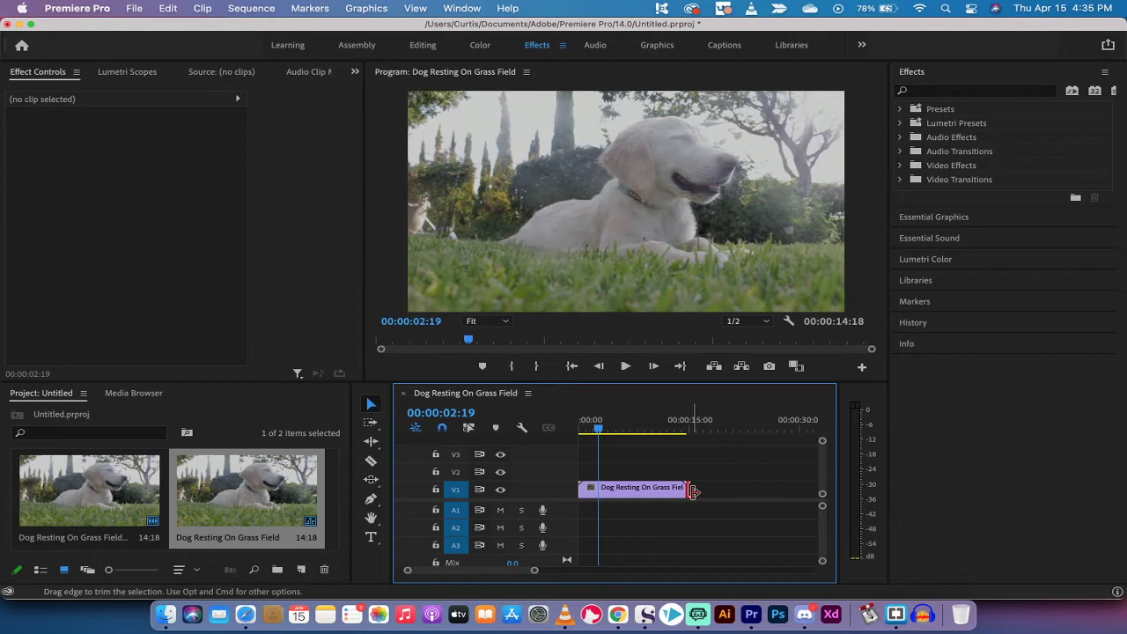
drag(692, 491, 598, 491)
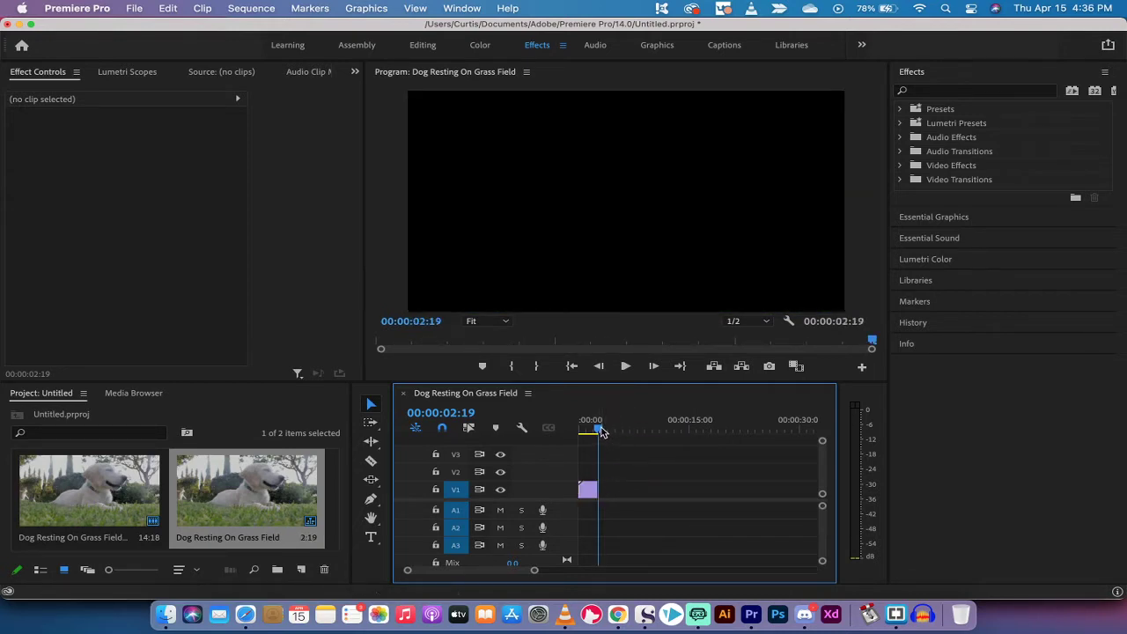
drag(604, 431, 562, 433)
drag(533, 569, 518, 572)
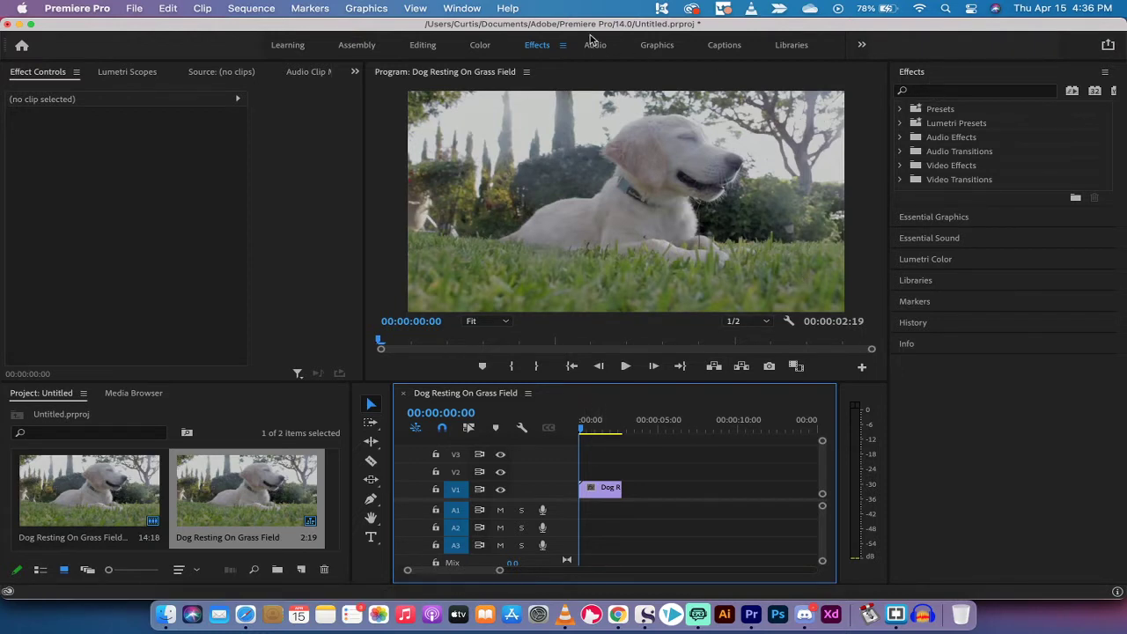
Step: Search the Effects panel for 'gau' and apply Gaussian Blur to the dog clip
click(954, 93)
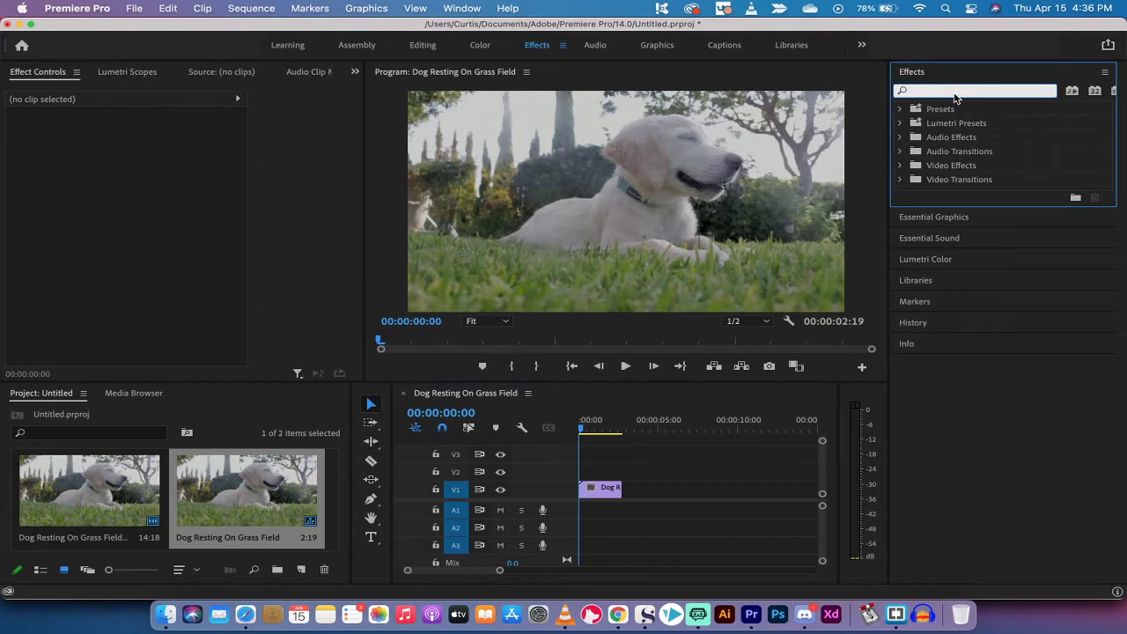
text(gauss)
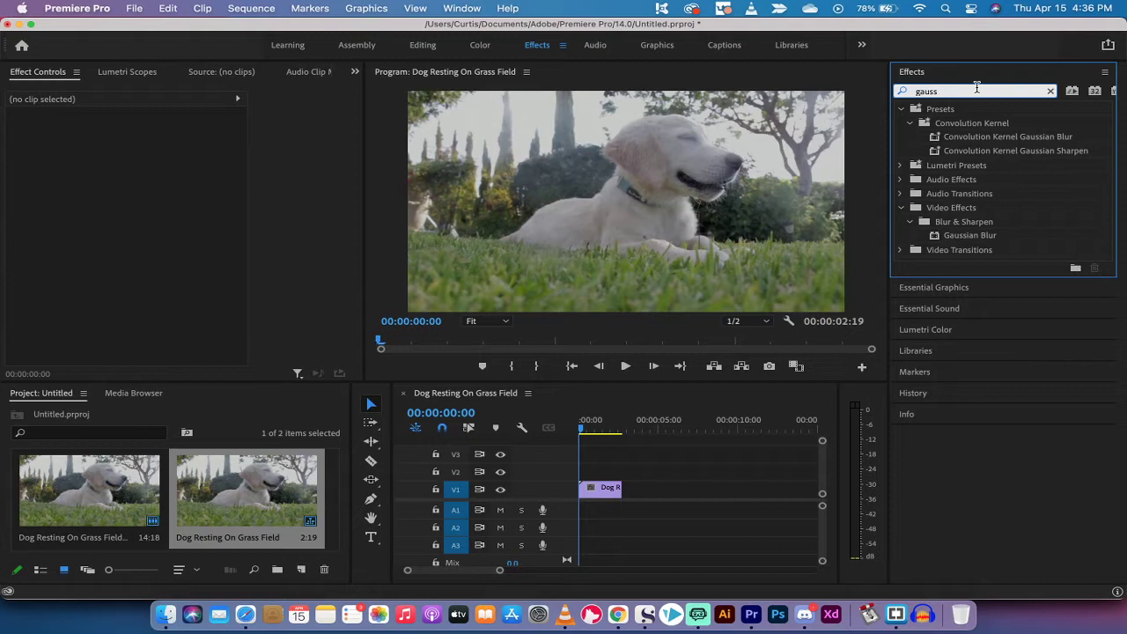
click(958, 237)
drag(987, 239, 604, 493)
Step: Inspect the new Gaussian Blur, leaving Blurriness at 0, and return to the first frame
click(71, 324)
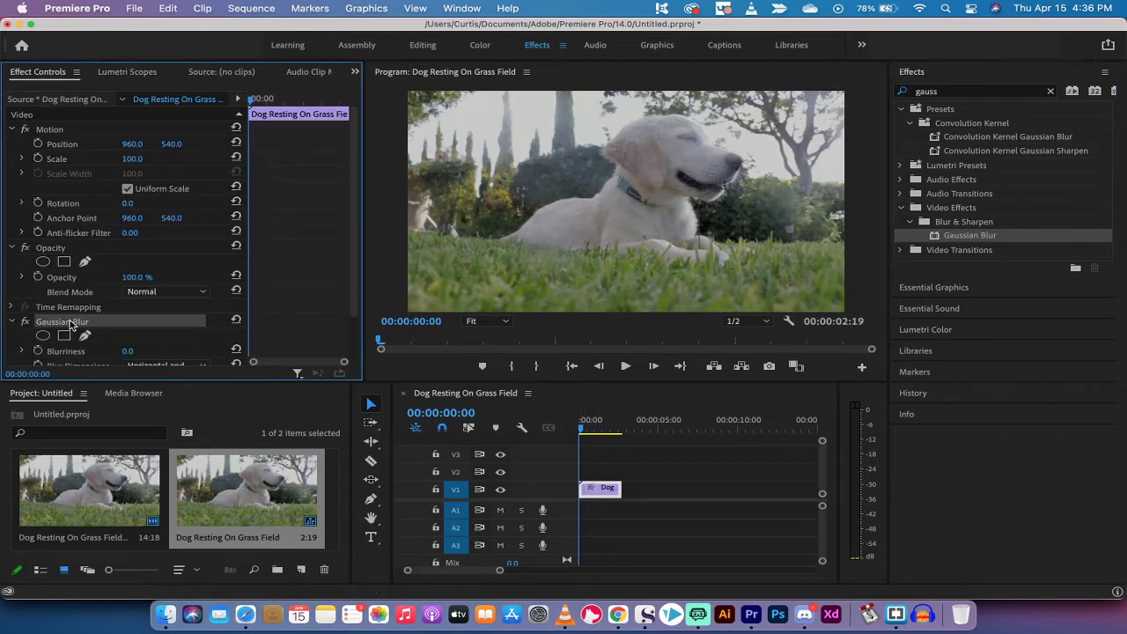
scroll(71, 324, down, 3)
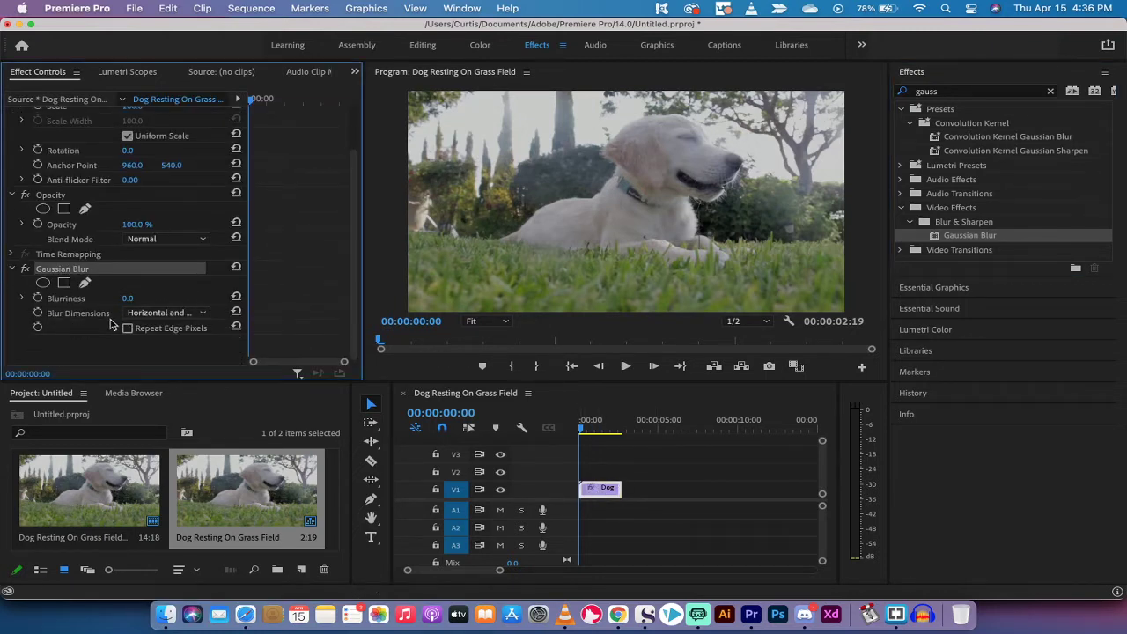
mouse_move(125, 302)
mouse_down()
mouse_move(264, 302)
mouse_move(125, 301)
mouse_up()
click(588, 428)
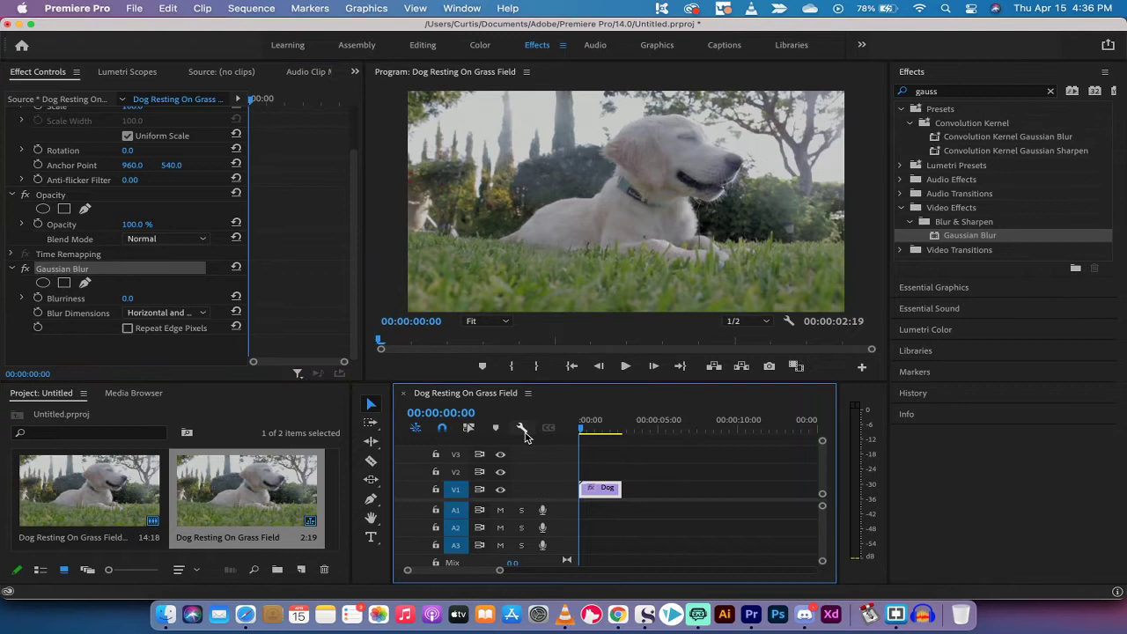
click(580, 429)
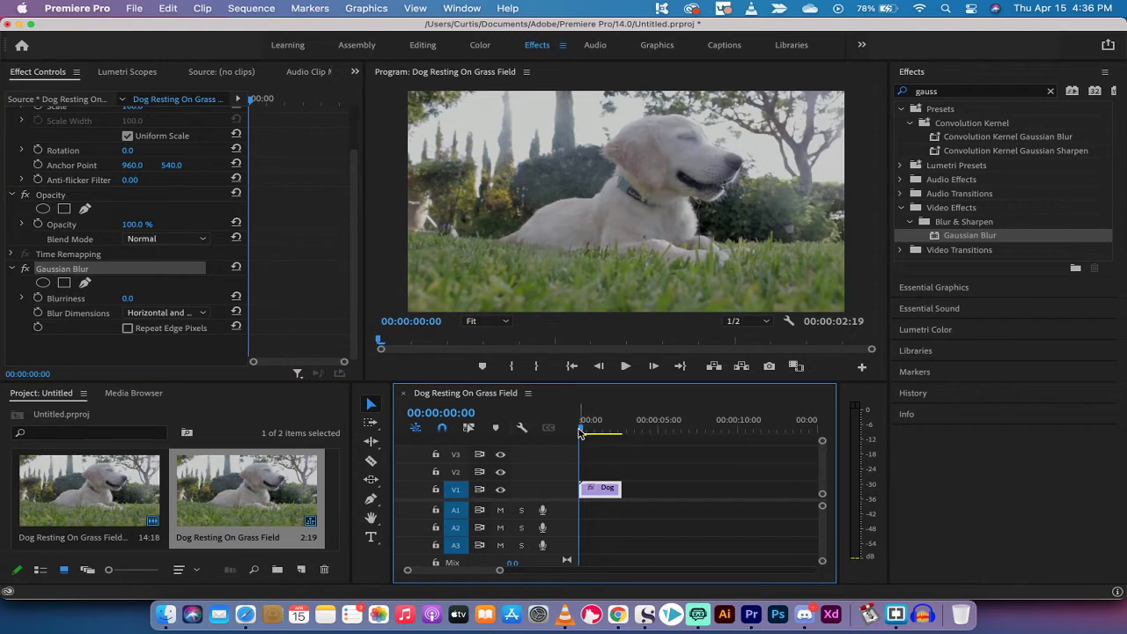
Step: Start a pen mask on the Gaussian Blur, tracing from the dog's rear along its back to the head
click(85, 284)
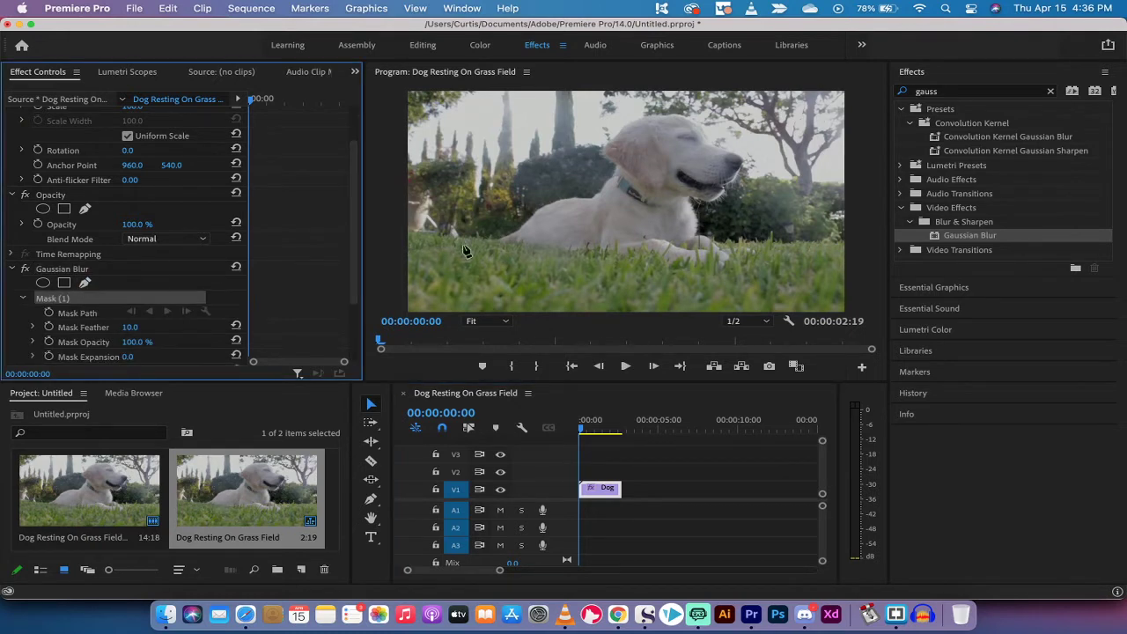
click(495, 241)
click(519, 231)
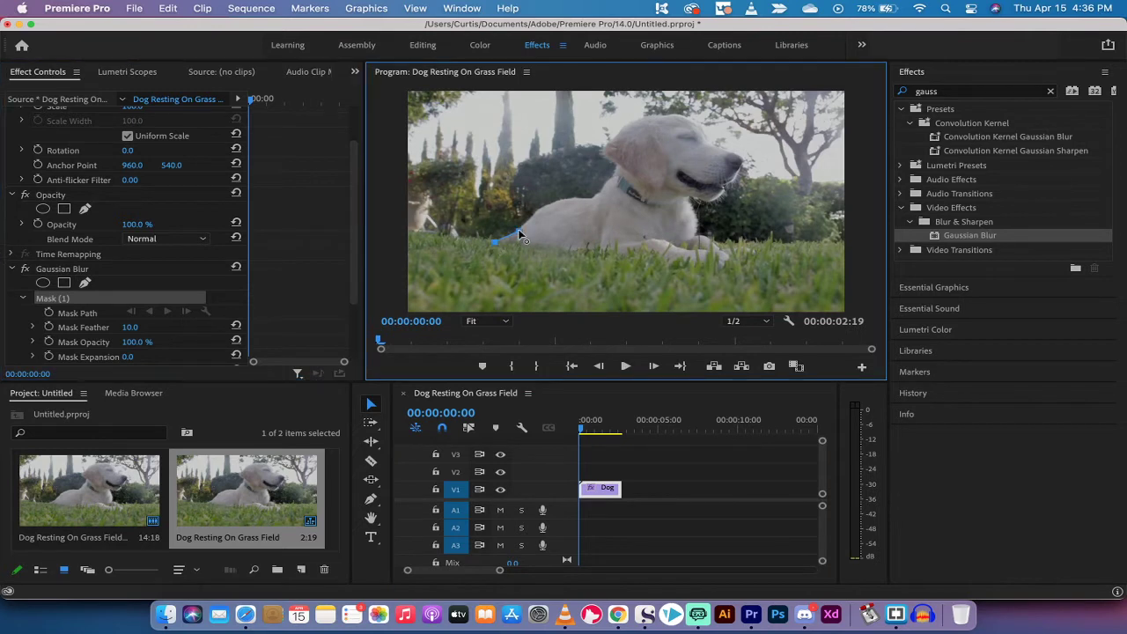
click(537, 209)
click(560, 199)
click(590, 201)
click(611, 177)
click(620, 165)
click(600, 153)
click(633, 121)
Step: Continue the mask over the head, face, muzzle, chest and front paw, closing it at the start
click(682, 113)
click(708, 138)
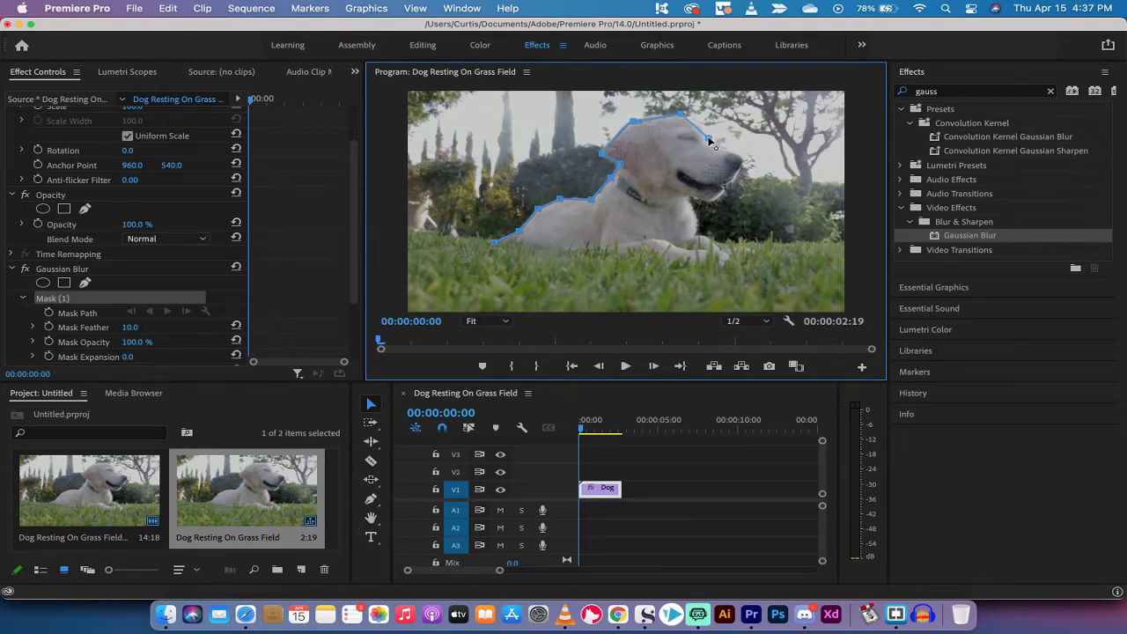
click(741, 156)
click(733, 184)
click(714, 202)
click(689, 199)
click(694, 235)
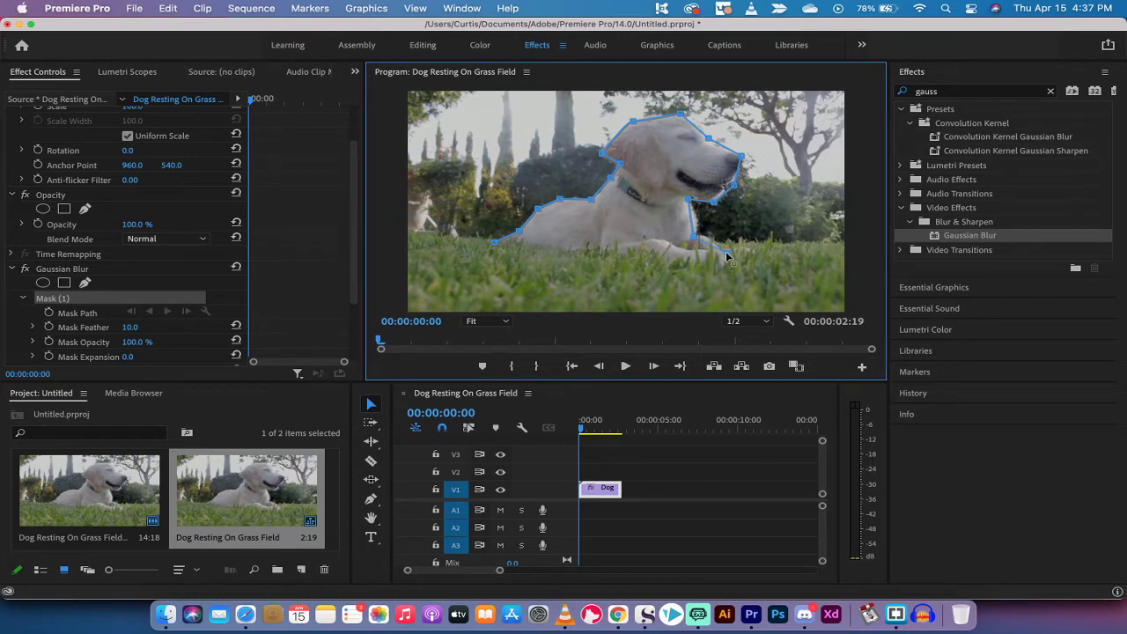
drag(727, 251, 674, 268)
click(642, 251)
click(494, 247)
Step: Set the masked Gaussian Blur's Blurriness to 45
click(103, 304)
scroll(103, 304, down, 2)
scroll(95, 309, down, 2)
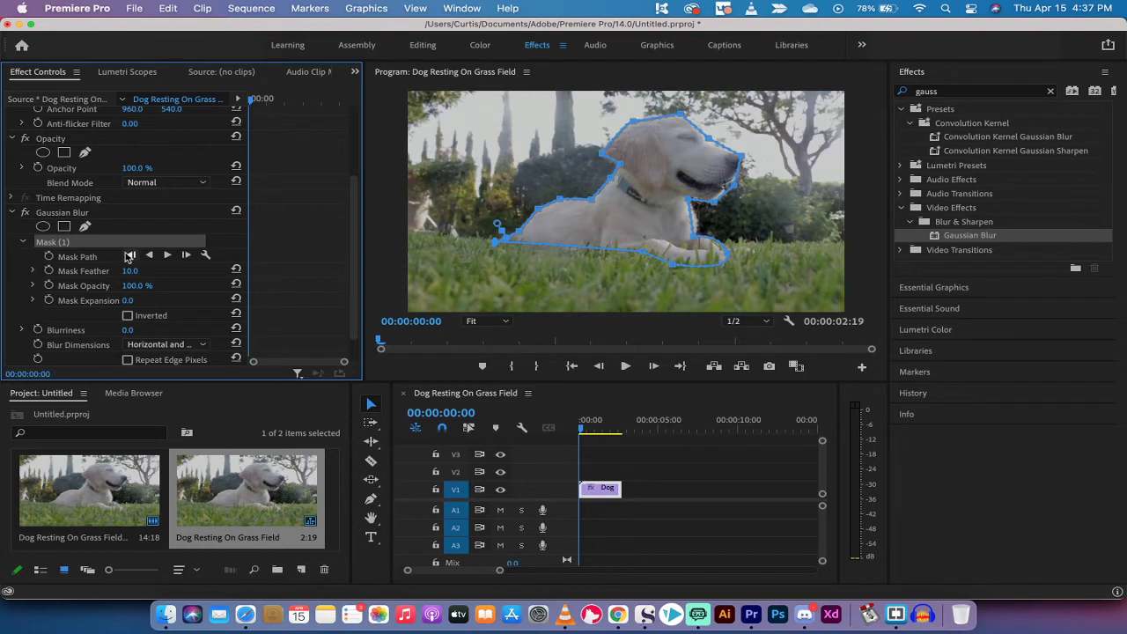
scroll(101, 304, down, 2)
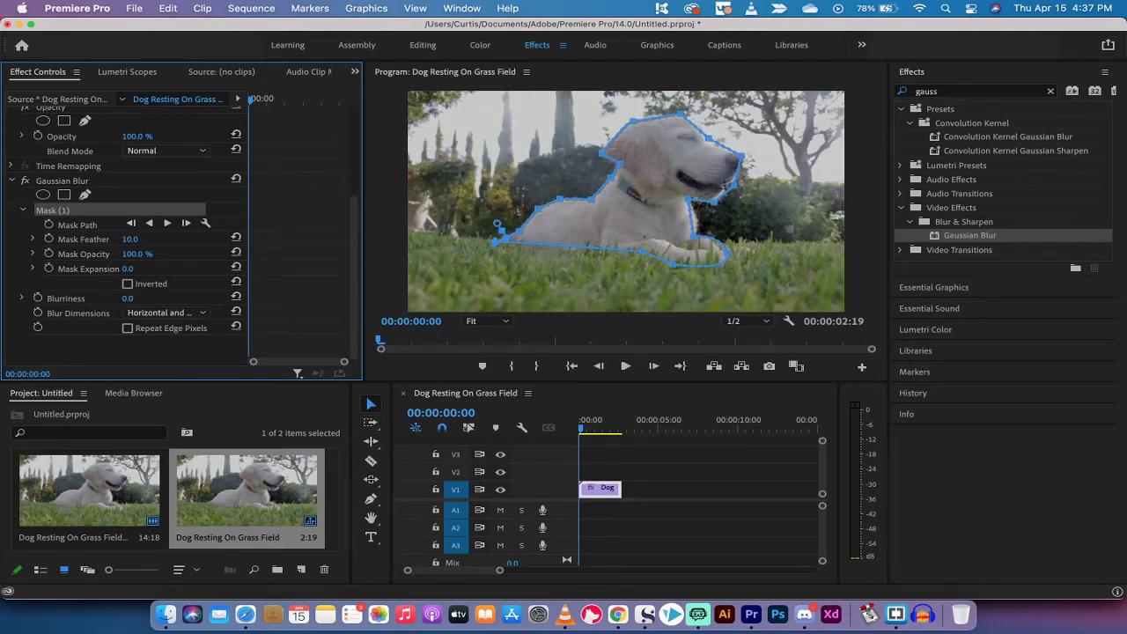
drag(128, 298, 210, 298)
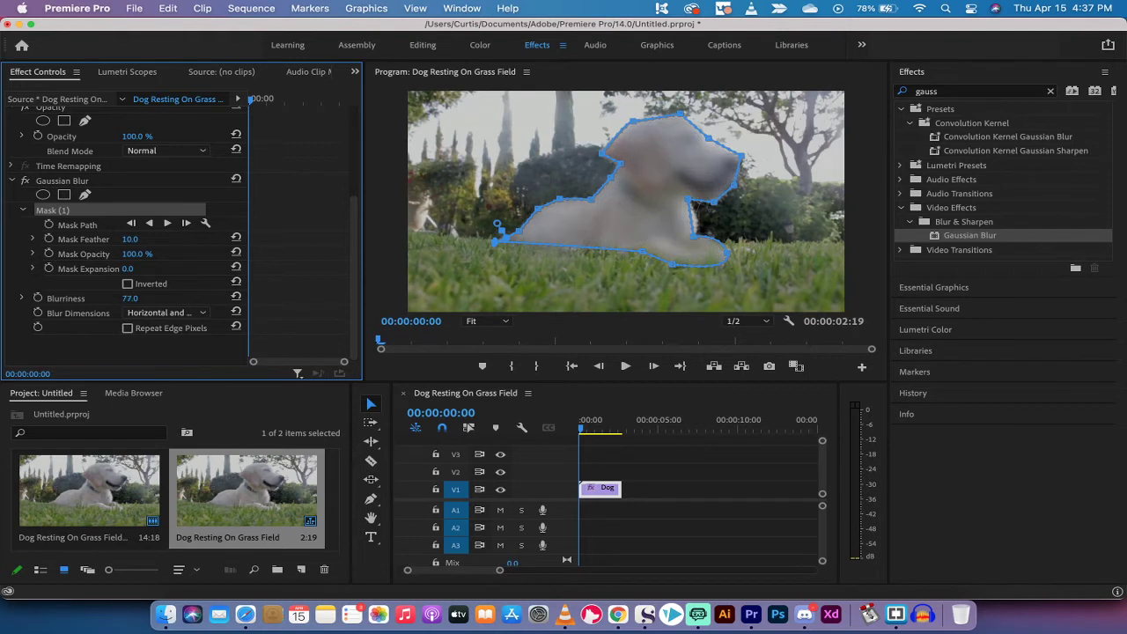
drag(140, 297, 128, 298)
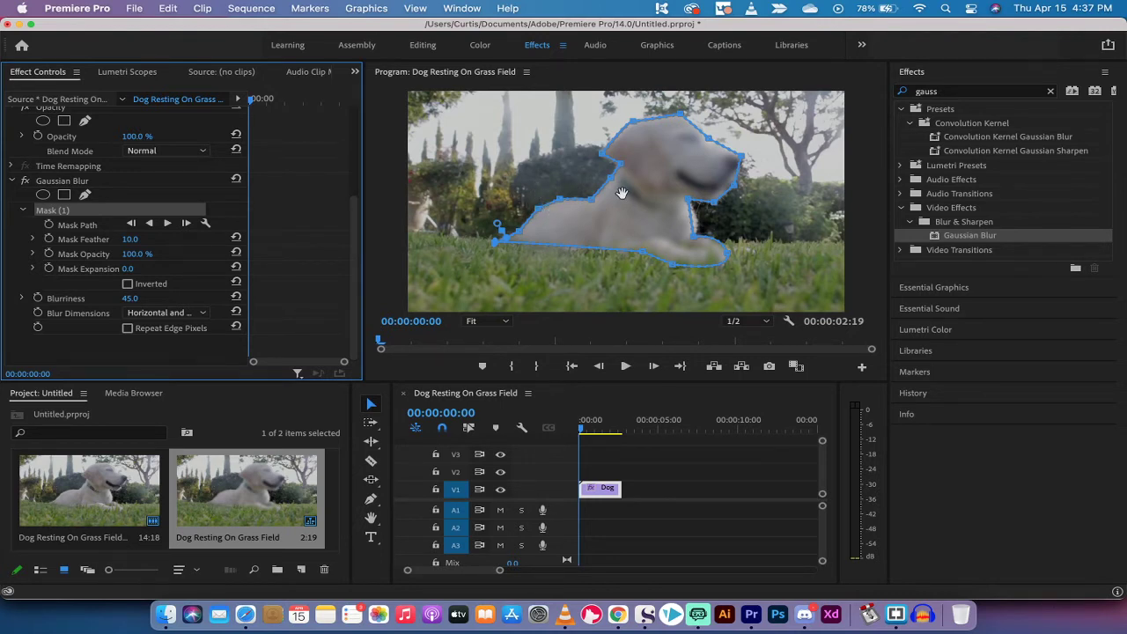
Step: Raise the Mask Feather to 50 to soften the blur's edge
click(129, 240)
key(Return)
drag(130, 240, 167, 239)
Step: Preview the result a few frames in, then reselect the clip to view Mask (1) at Feather 50.0
click(651, 525)
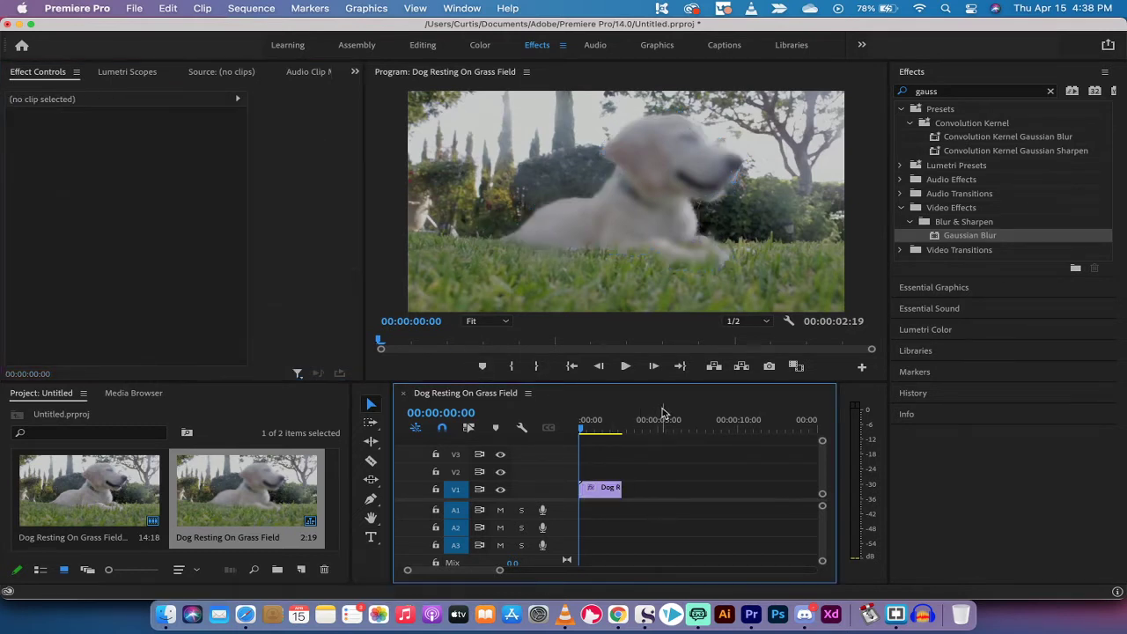
click(633, 187)
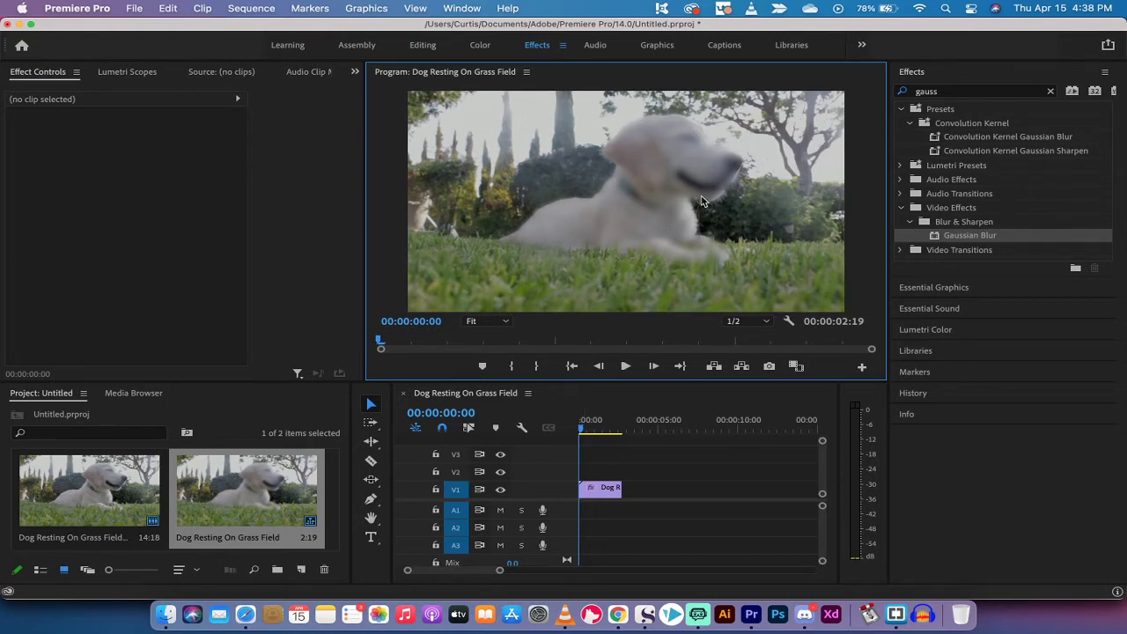
click(573, 429)
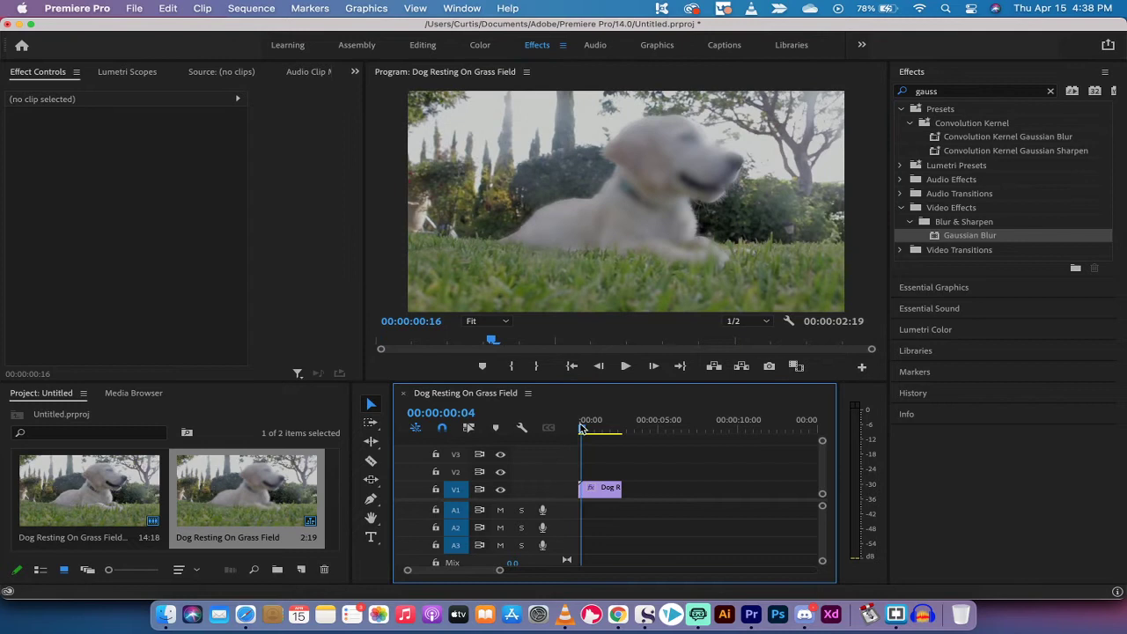
click(601, 495)
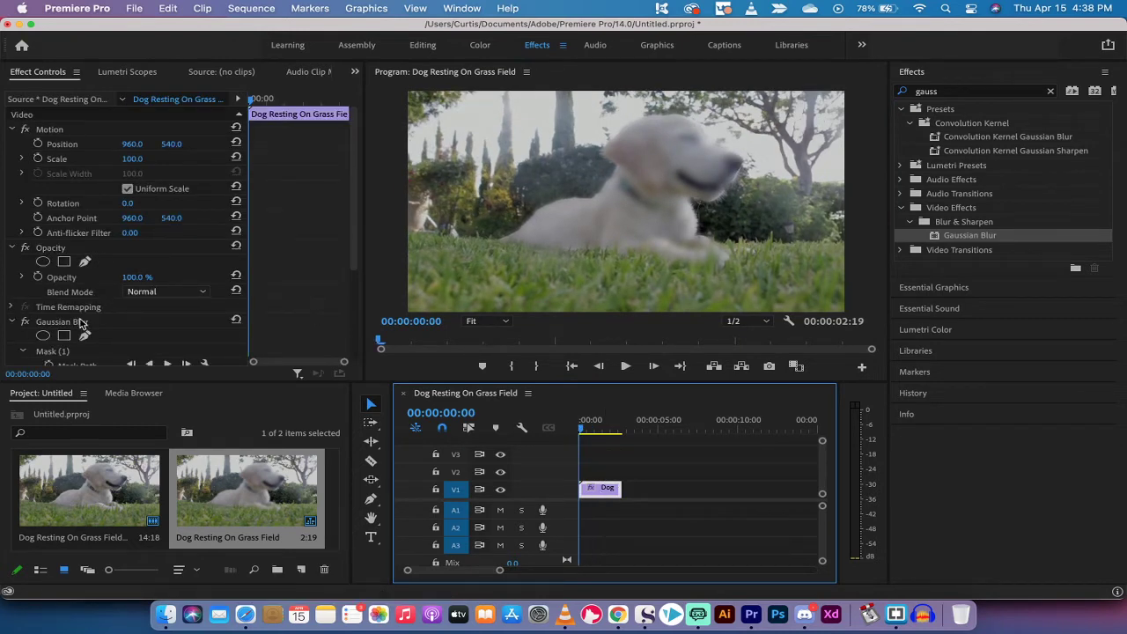
click(74, 322)
scroll(73, 326, down, 2)
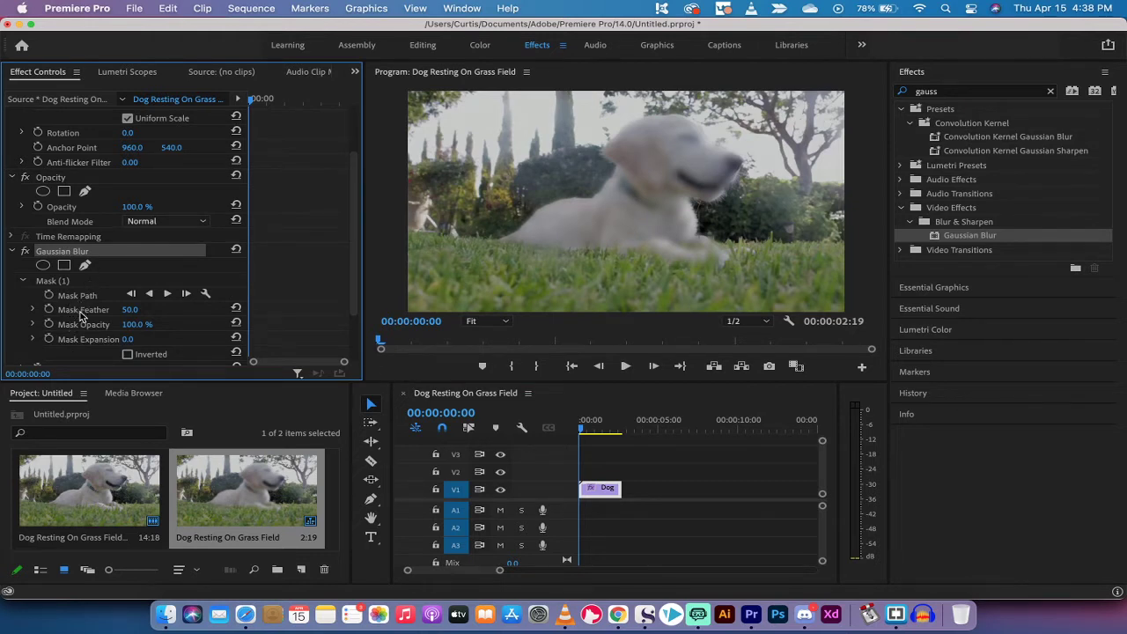
Step: Show Mask (1) and set a Blurriness 45.0 keyframe at 00:00:00:00
scroll(79, 310, down, 1)
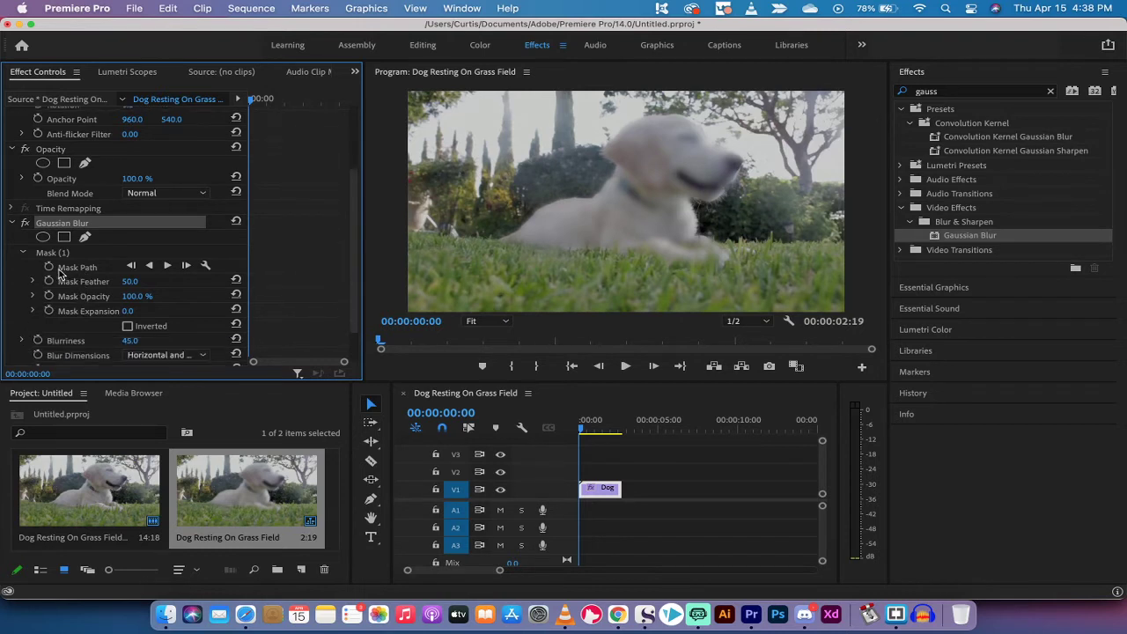
click(53, 254)
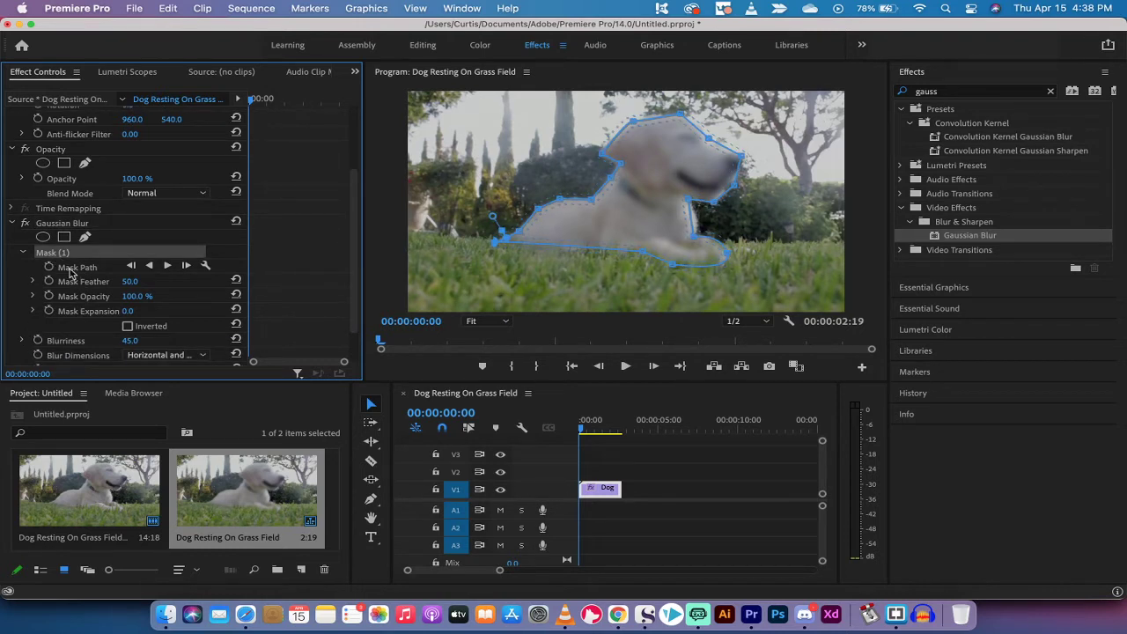
scroll(75, 286, down, 2)
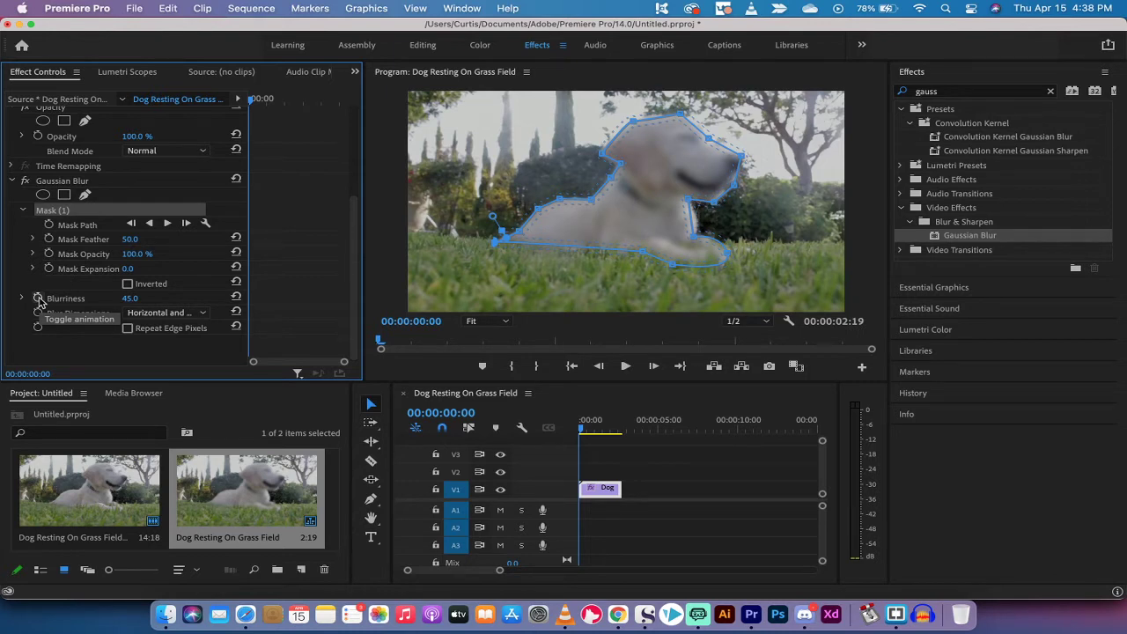
click(38, 300)
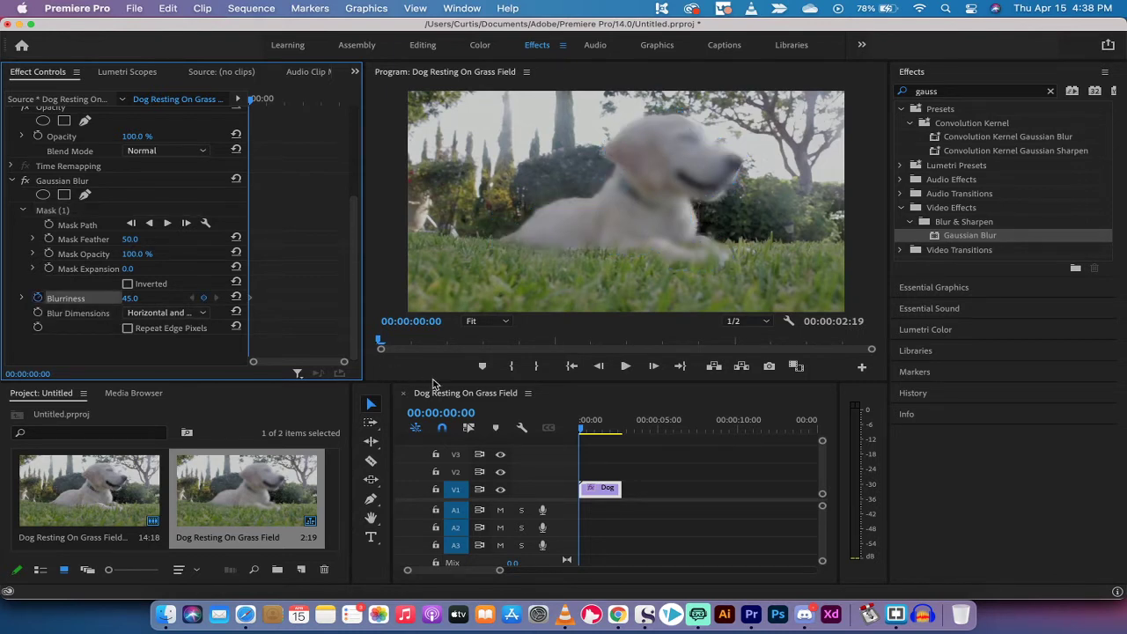
Step: Zoom the timeline and move the playhead to about 00:00:01:00
click(581, 429)
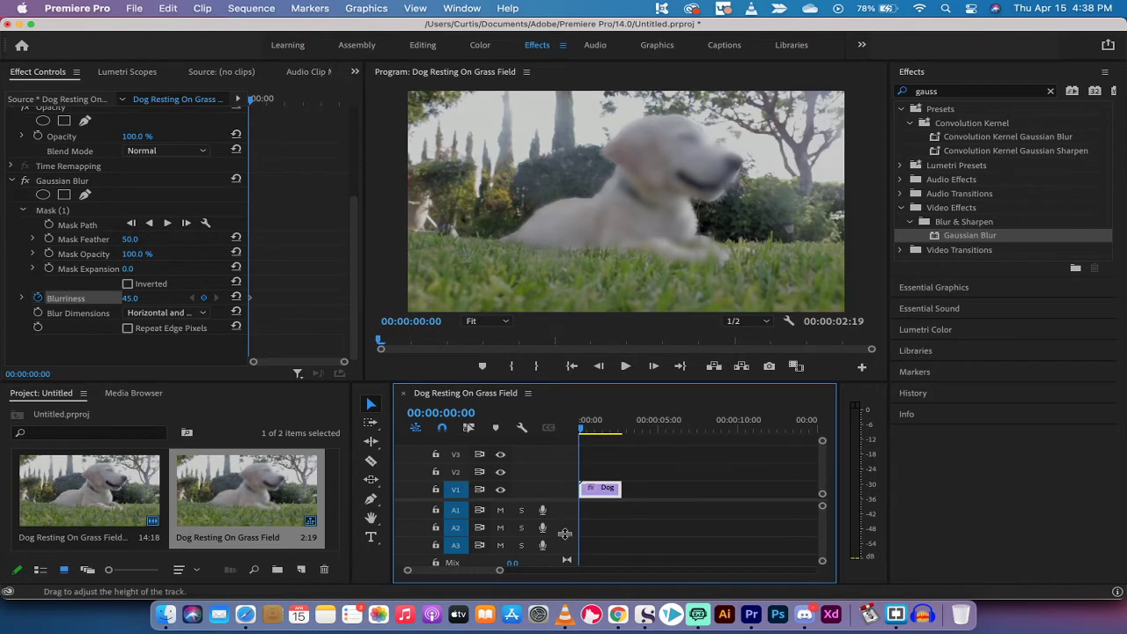
drag(498, 570, 488, 570)
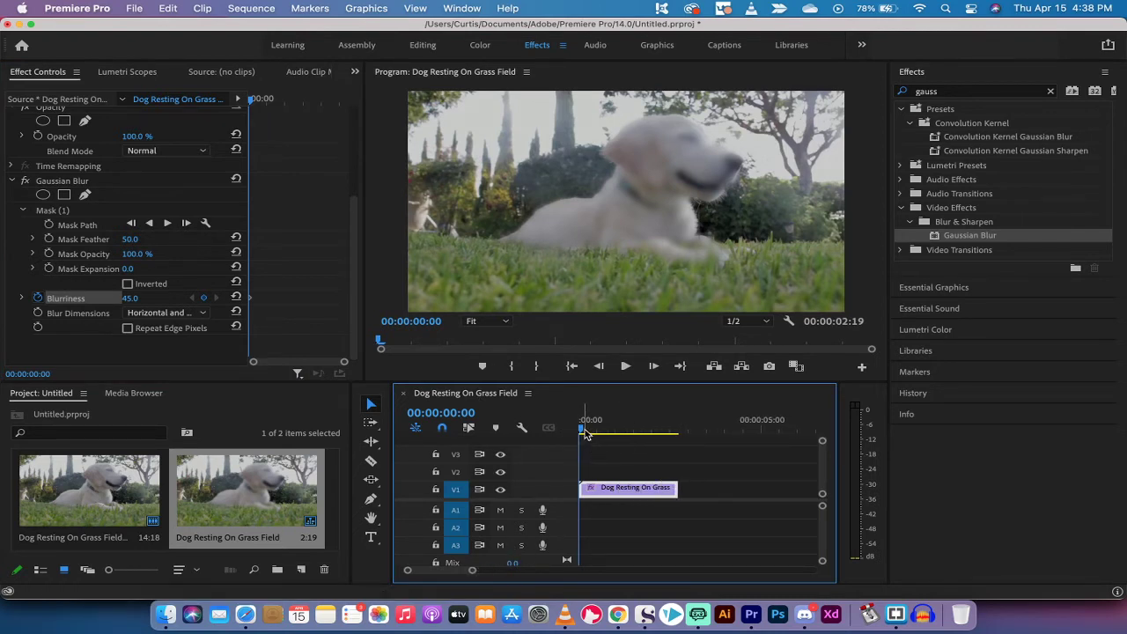
drag(586, 431, 618, 431)
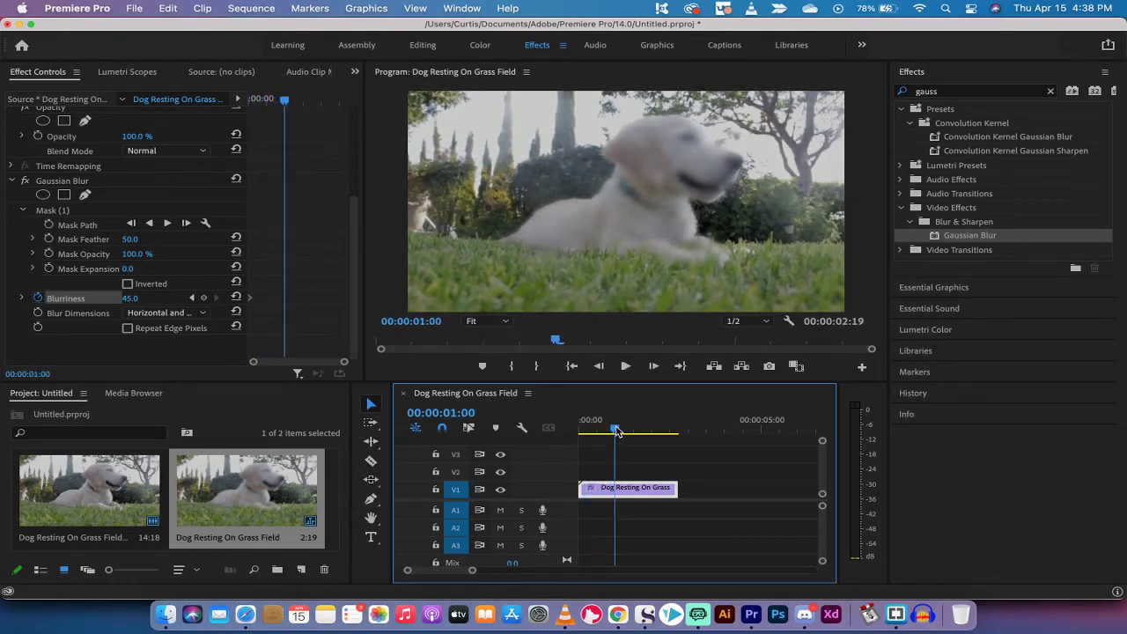
Step: Set a Blurriness keyframe of 0 at one second so the dog turns sharp
click(134, 299)
text(0)
key(Return)
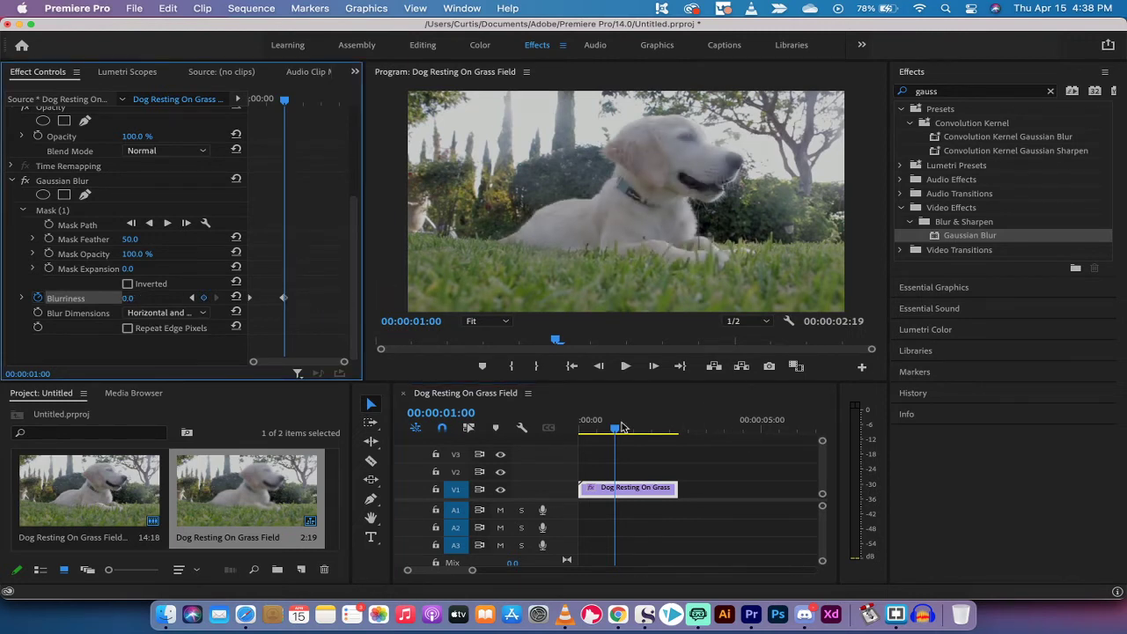
Step: Scrub and play back the blur fading out, then return to the start
click(481, 432)
key(Home)
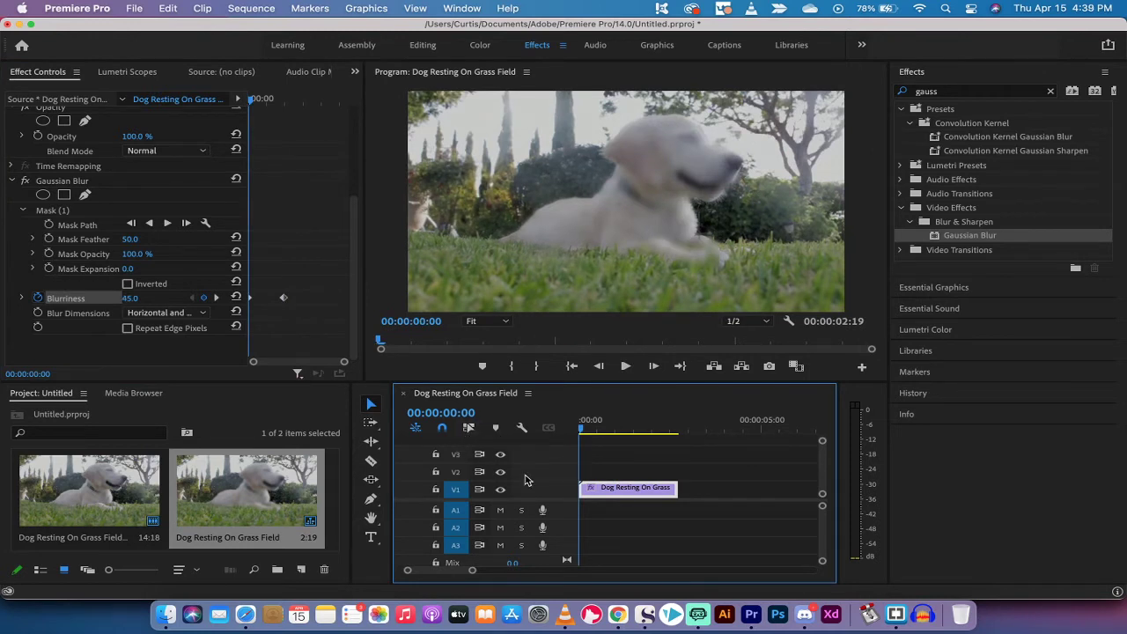
drag(580, 434, 493, 440)
key(space)
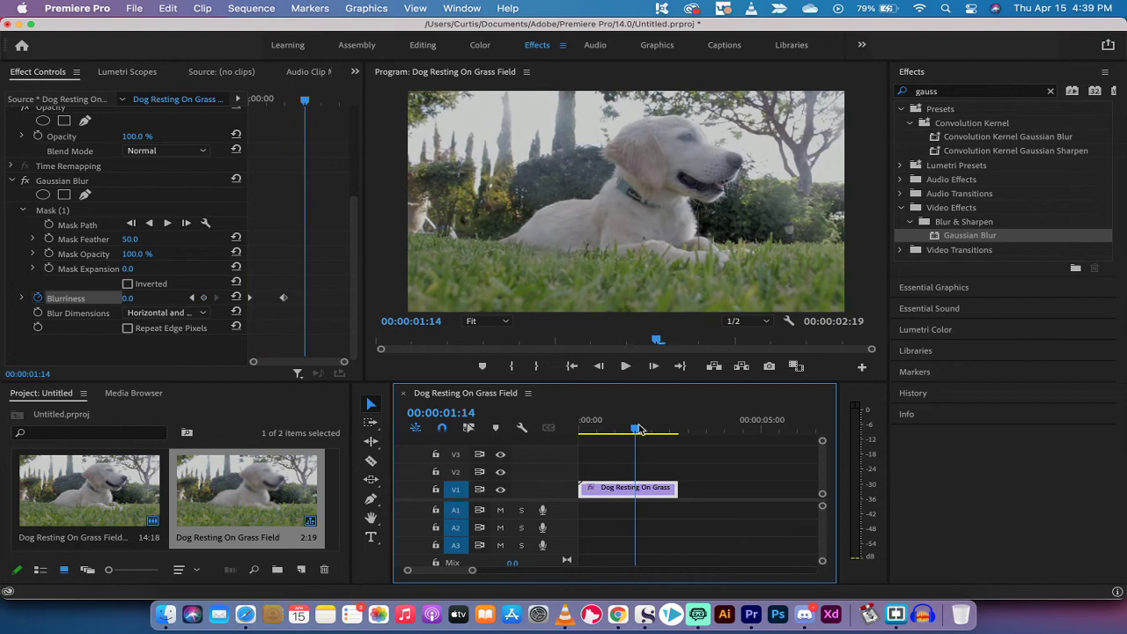
key(Home)
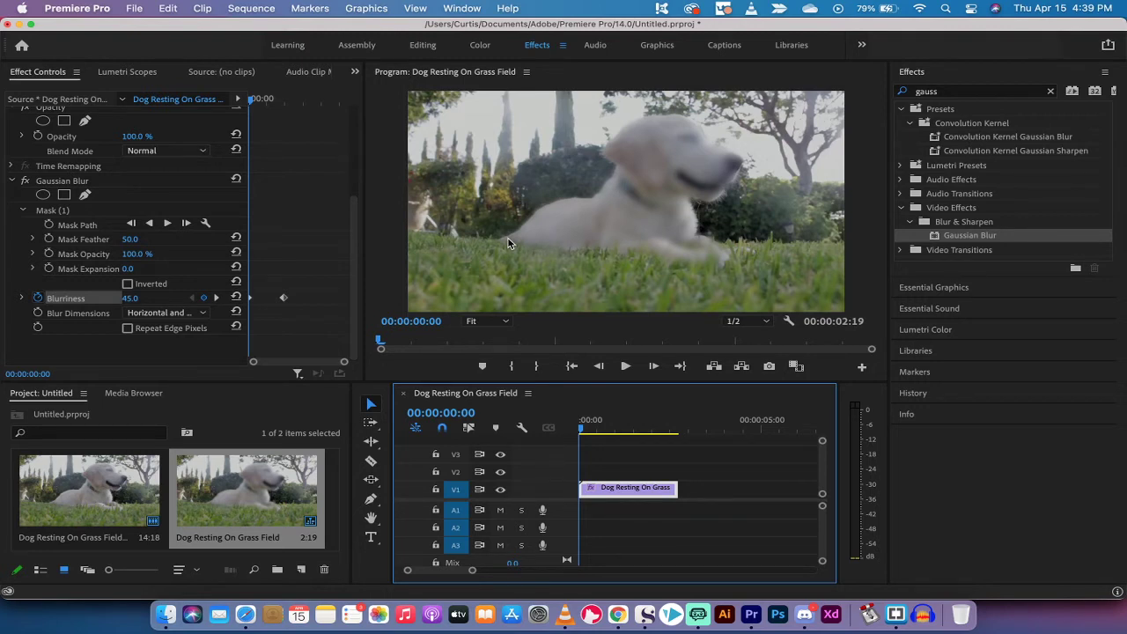
Step: Search the Effects panel for 'gauss' and add a second Gaussian Blur to the dog clip
click(67, 186)
click(68, 183)
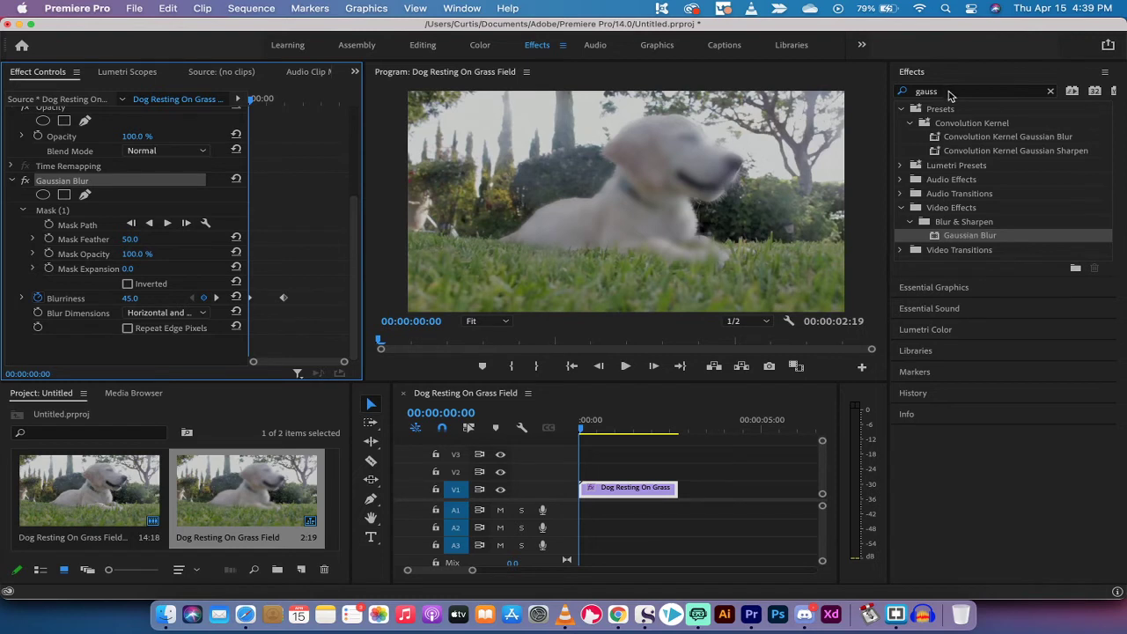
click(937, 235)
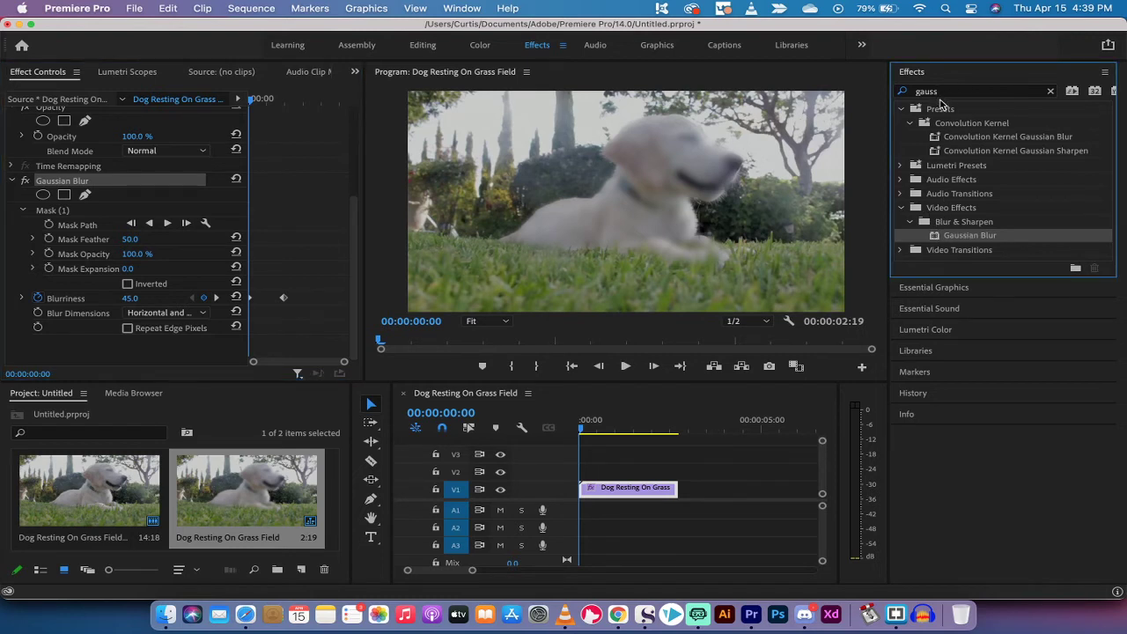
click(947, 94)
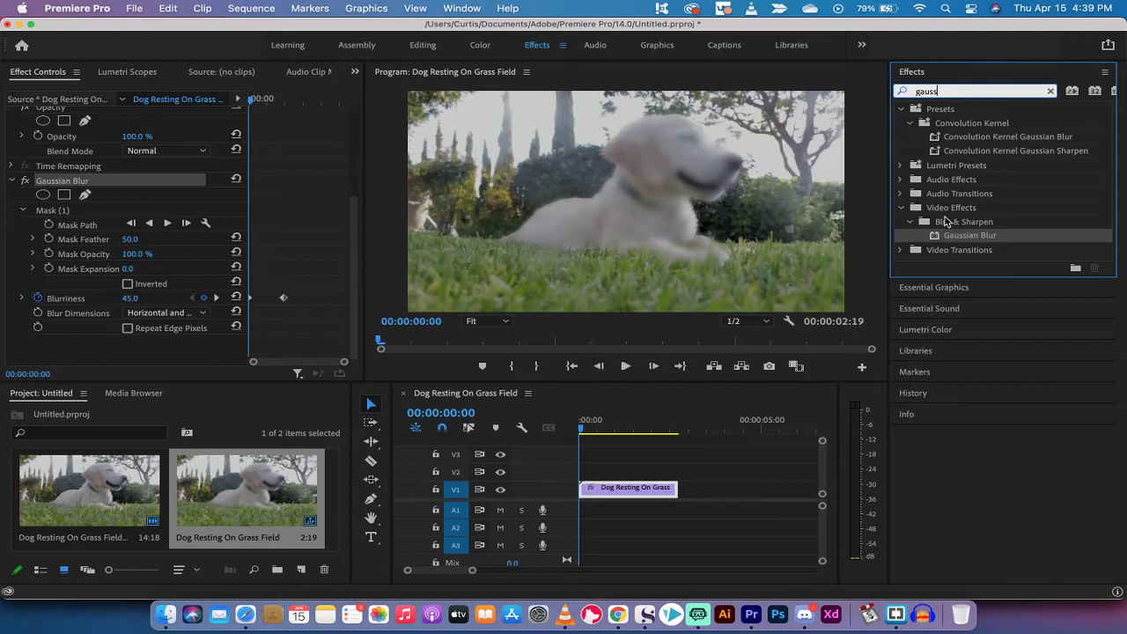
drag(936, 239, 604, 484)
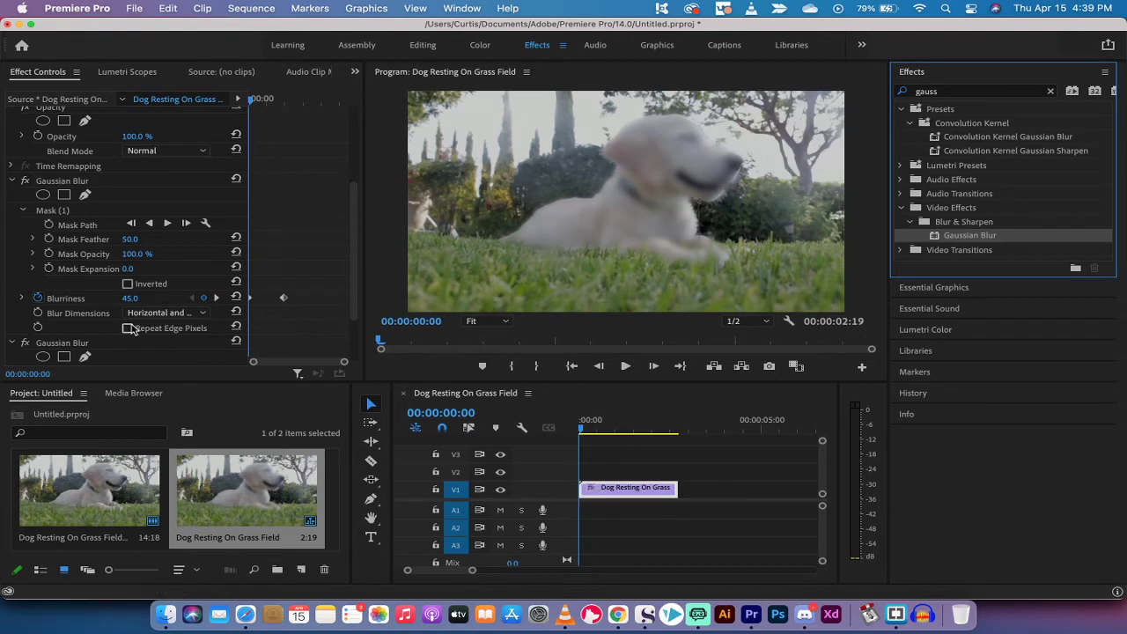
Step: Start a free-draw bezier mask on the second Gaussian Blur and trace the dog's back and head
click(81, 344)
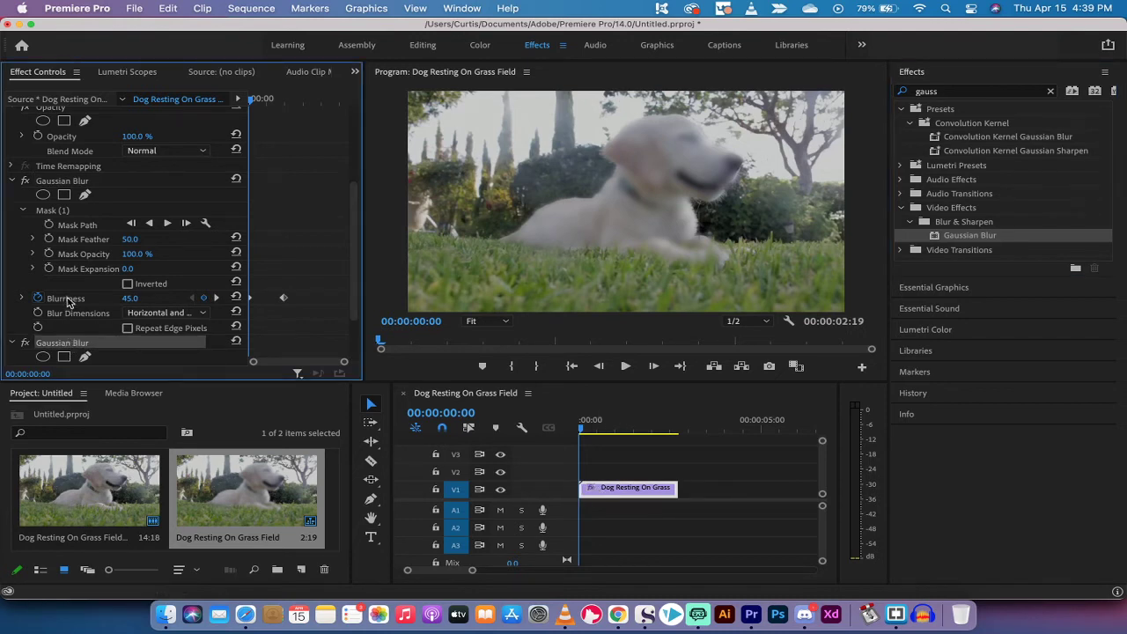
scroll(68, 302, down, 3)
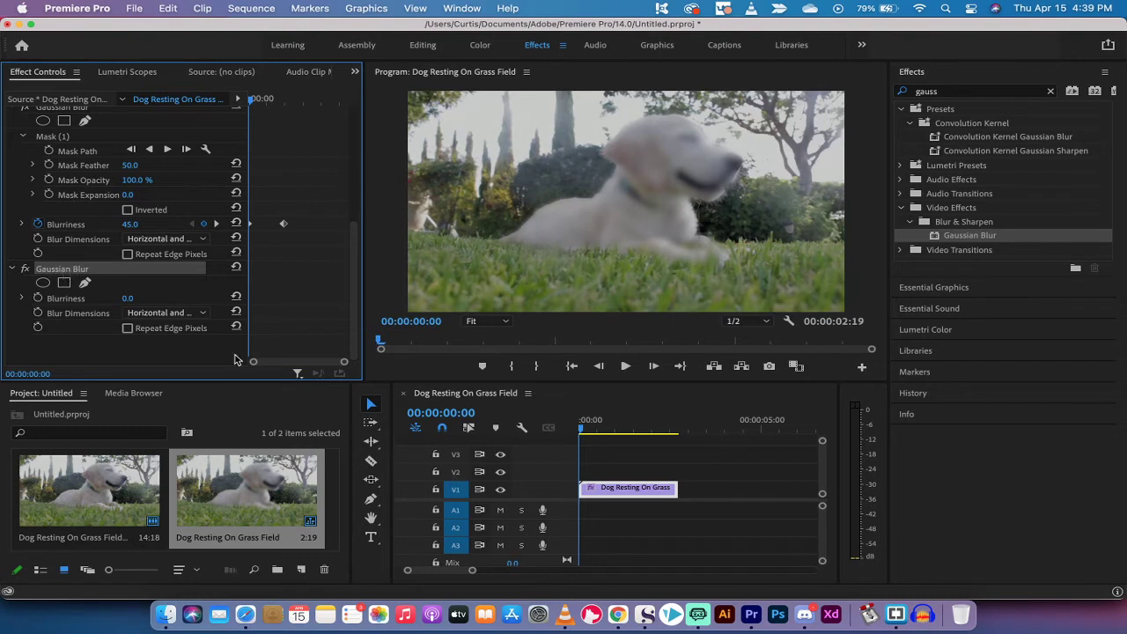
click(85, 283)
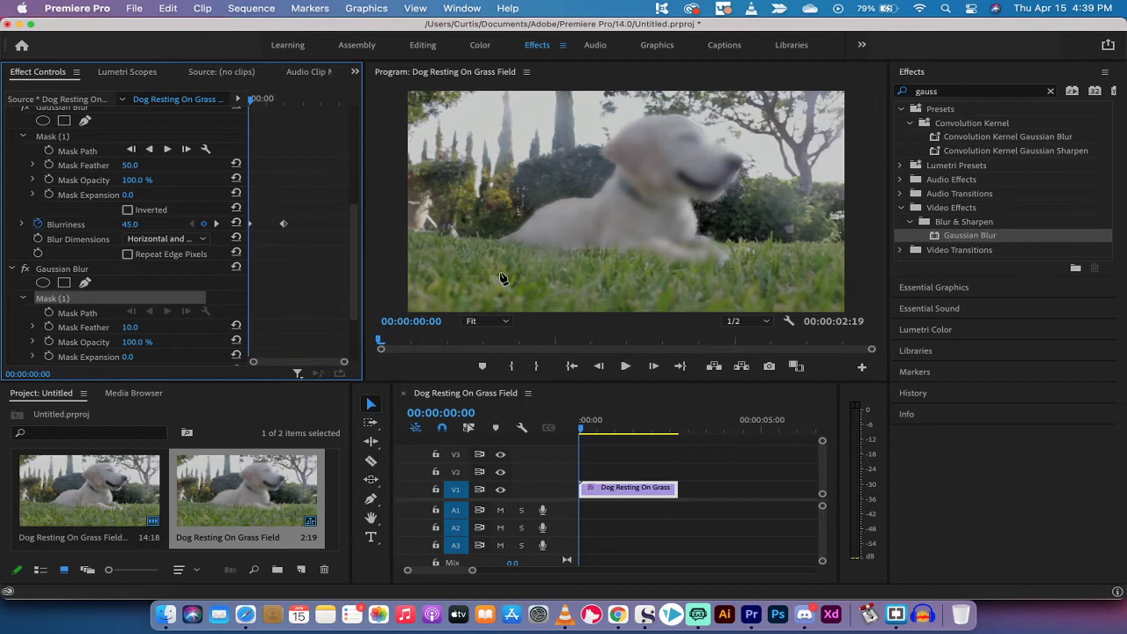
click(498, 239)
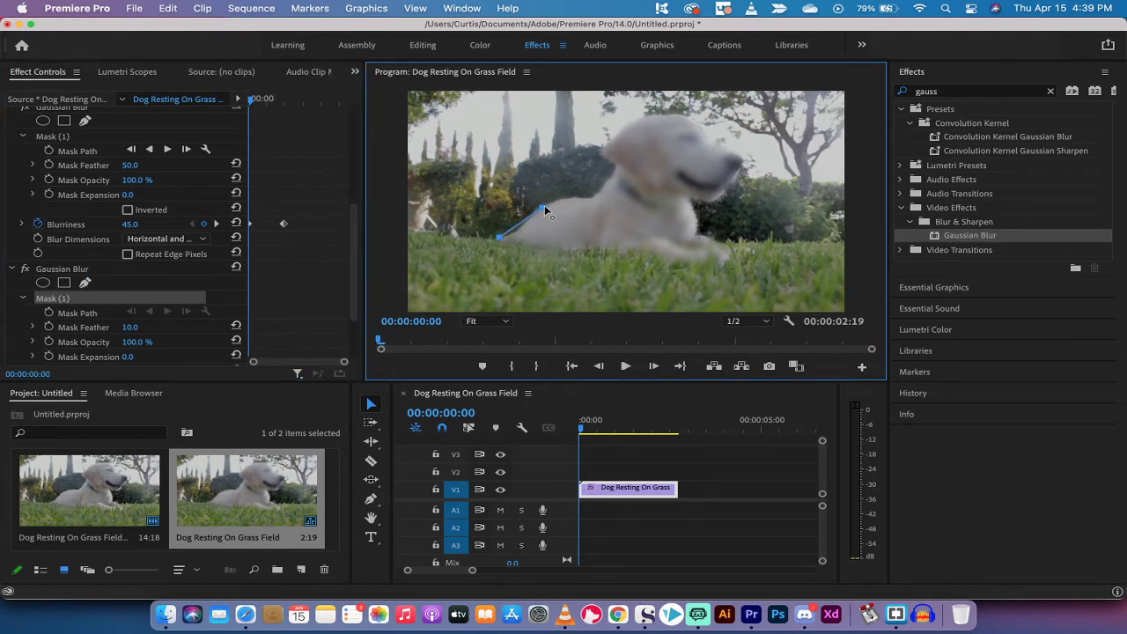
drag(543, 208, 565, 186)
drag(667, 109, 728, 104)
click(709, 140)
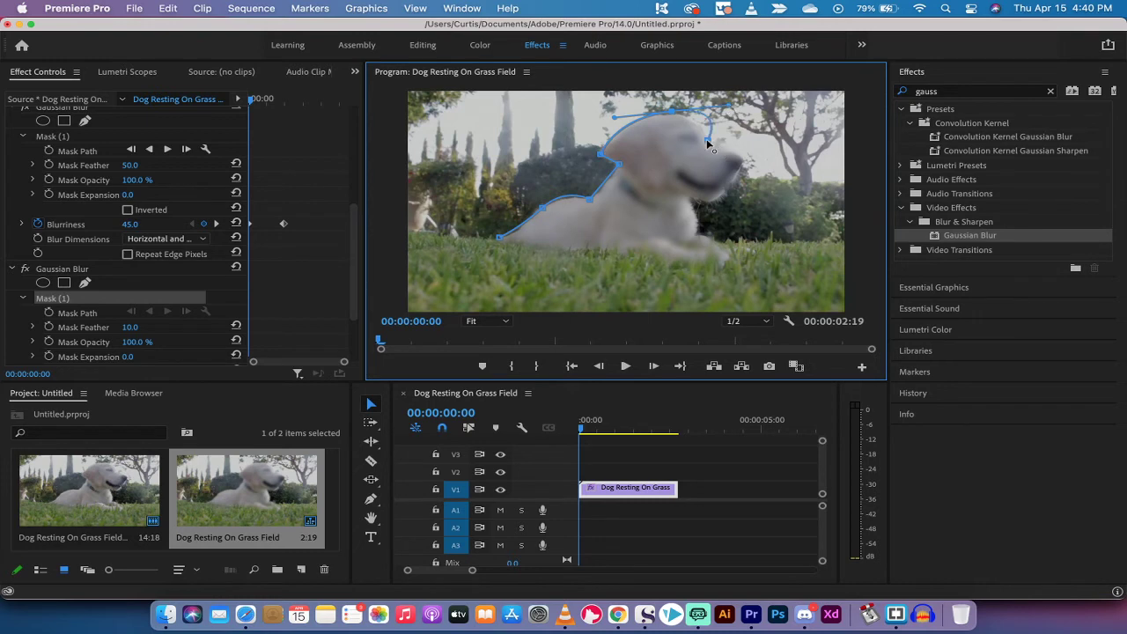
key(super+z)
click(694, 121)
key(super+z)
click(695, 121)
mouse_move(694, 122)
mouse_down()
mouse_move(729, 111)
mouse_move(696, 123)
mouse_up()
Step: Continue the mask around the dog's nose, muzzle, chest and paws, closing it at the starting point
click(745, 160)
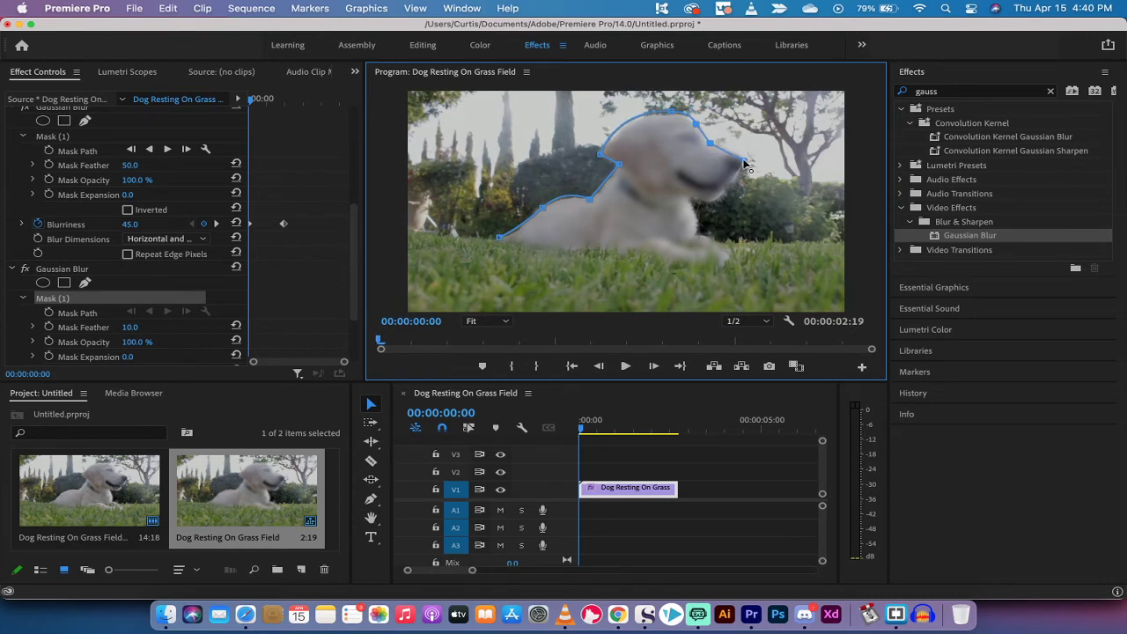
click(716, 205)
click(689, 200)
click(696, 232)
click(725, 250)
click(665, 263)
click(651, 251)
click(500, 238)
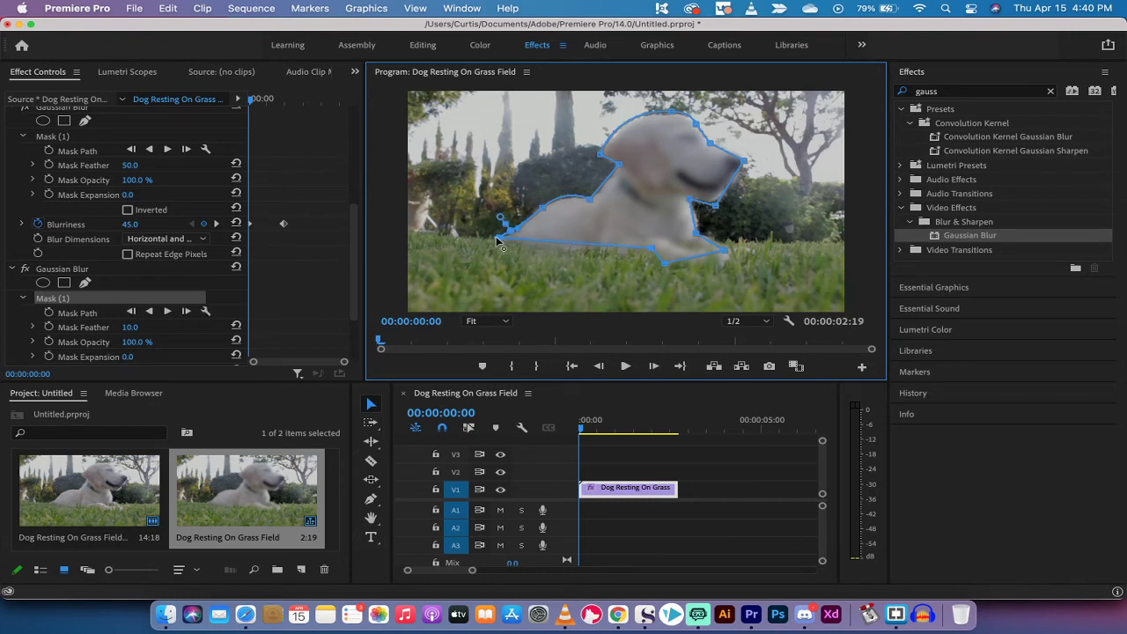
click(83, 300)
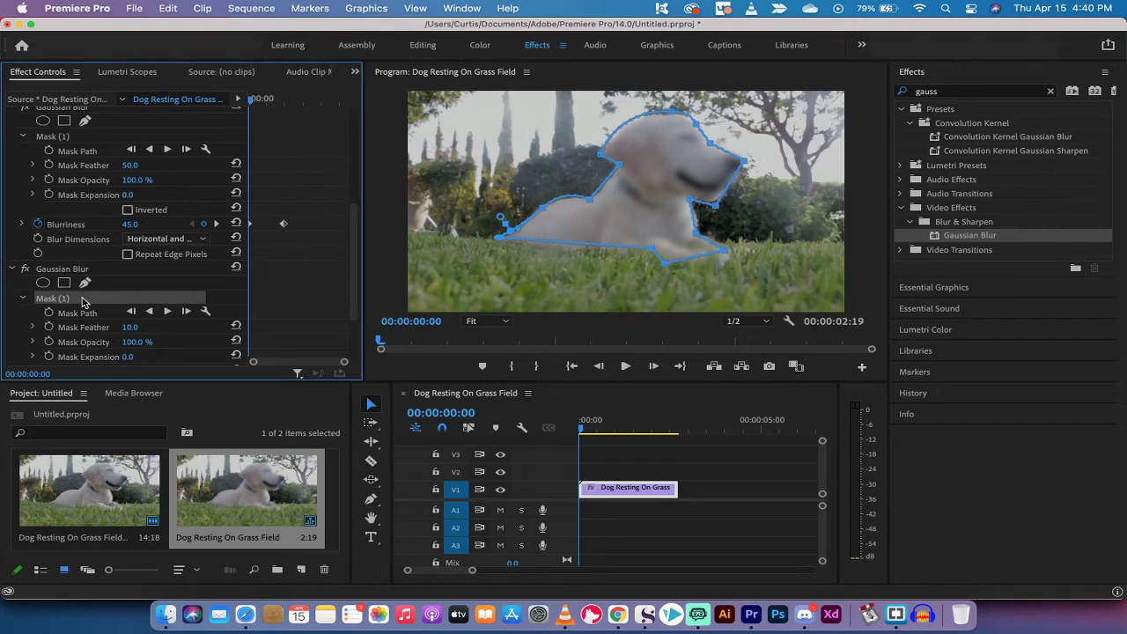
Step: Invert the second blur's mask and keyframe its Blurriness at 0.0 on the first frame
scroll(83, 300, down, 3)
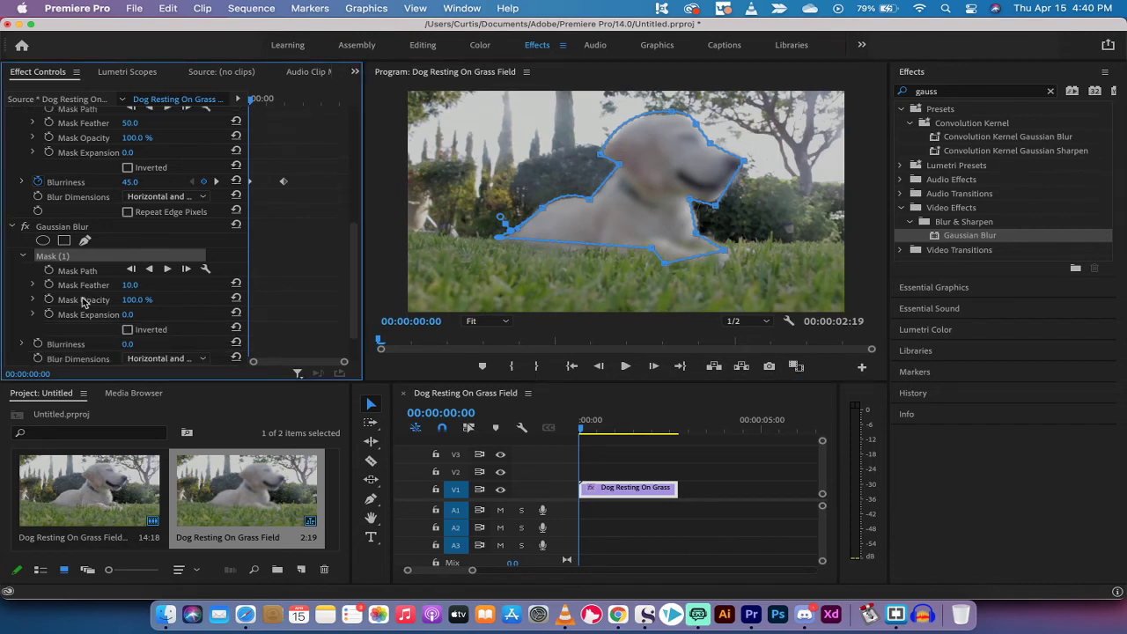
scroll(83, 300, down, 3)
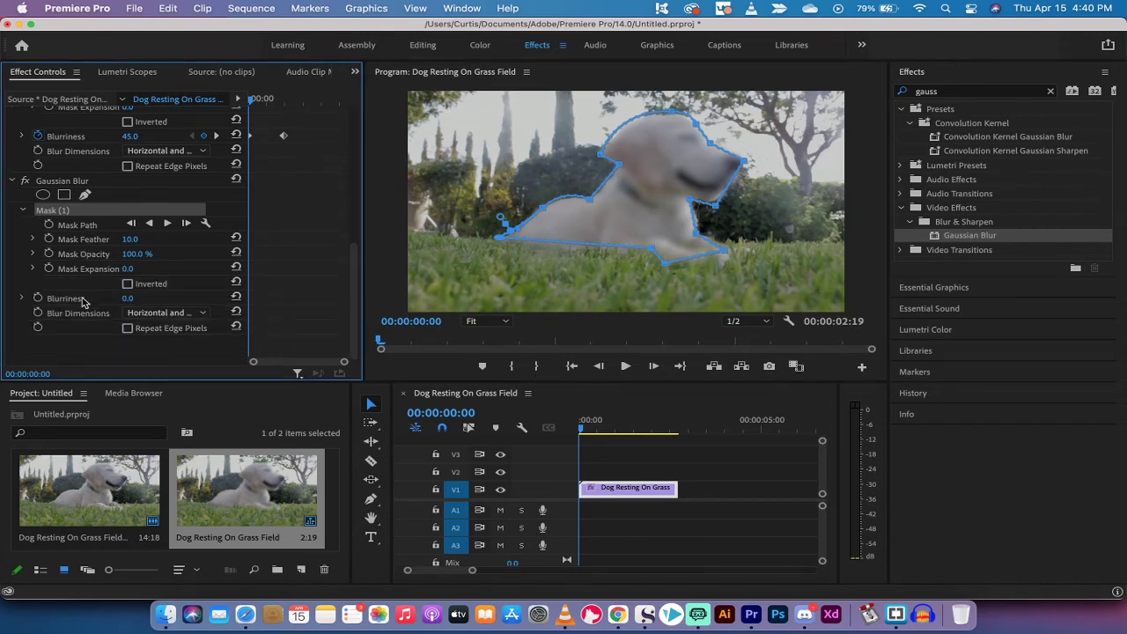
click(128, 284)
mouse_move(128, 298)
mouse_down()
mouse_move(267, 298)
mouse_move(128, 298)
mouse_up()
click(38, 299)
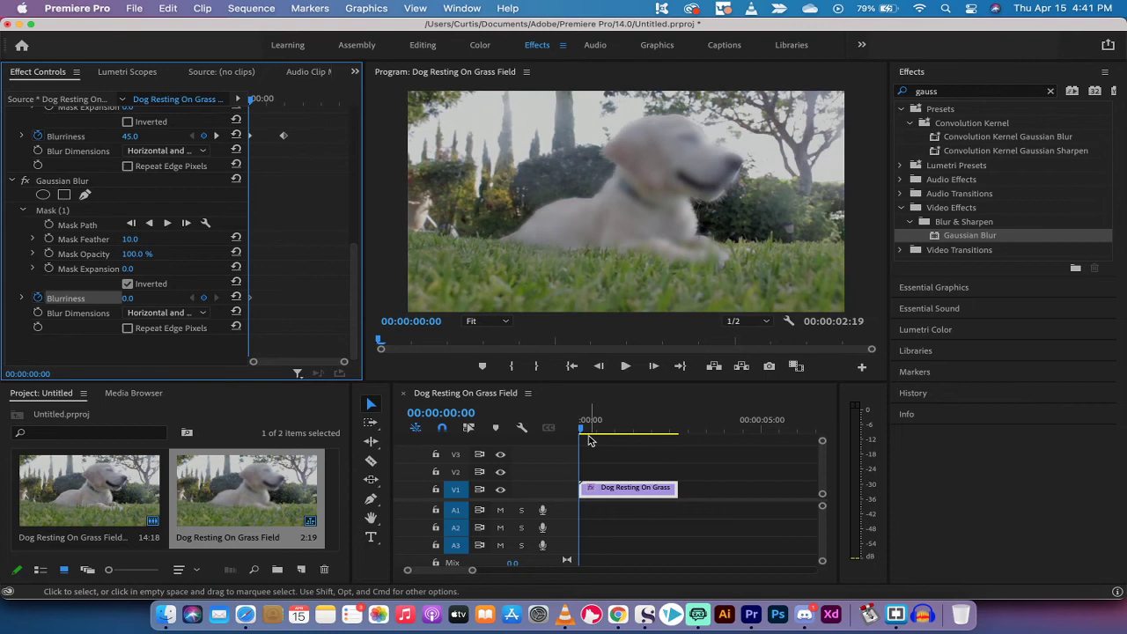
Step: At 00:00:01:00, set the second blur's Blurriness to 31, then raise it to 55.0
drag(582, 429, 617, 431)
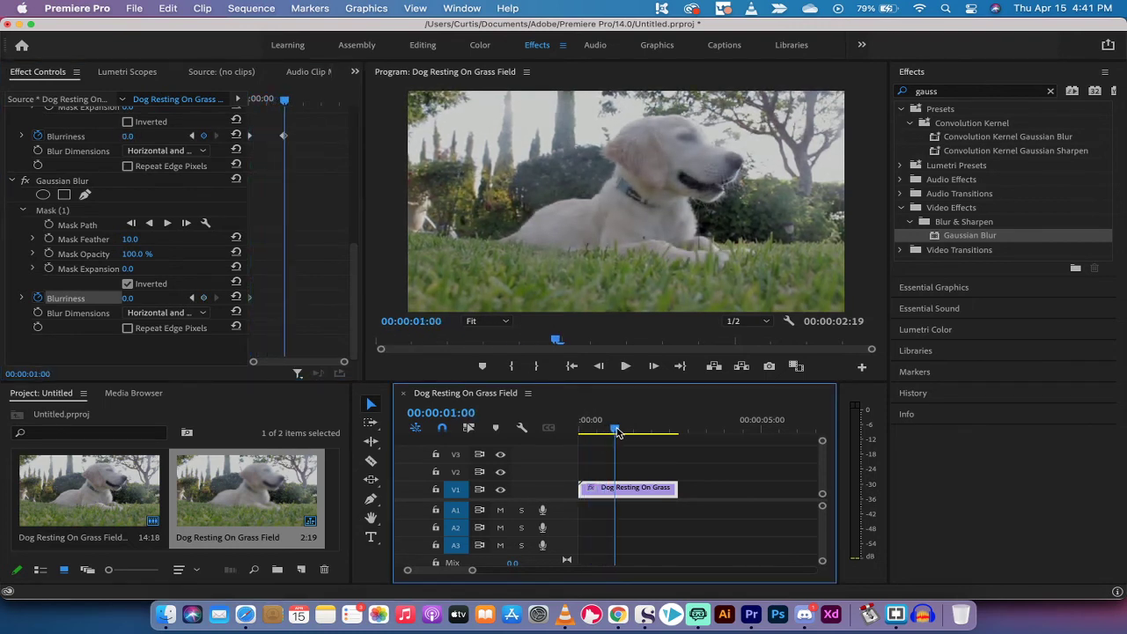
click(128, 298)
text(31)
key(Return)
drag(129, 298, 141, 298)
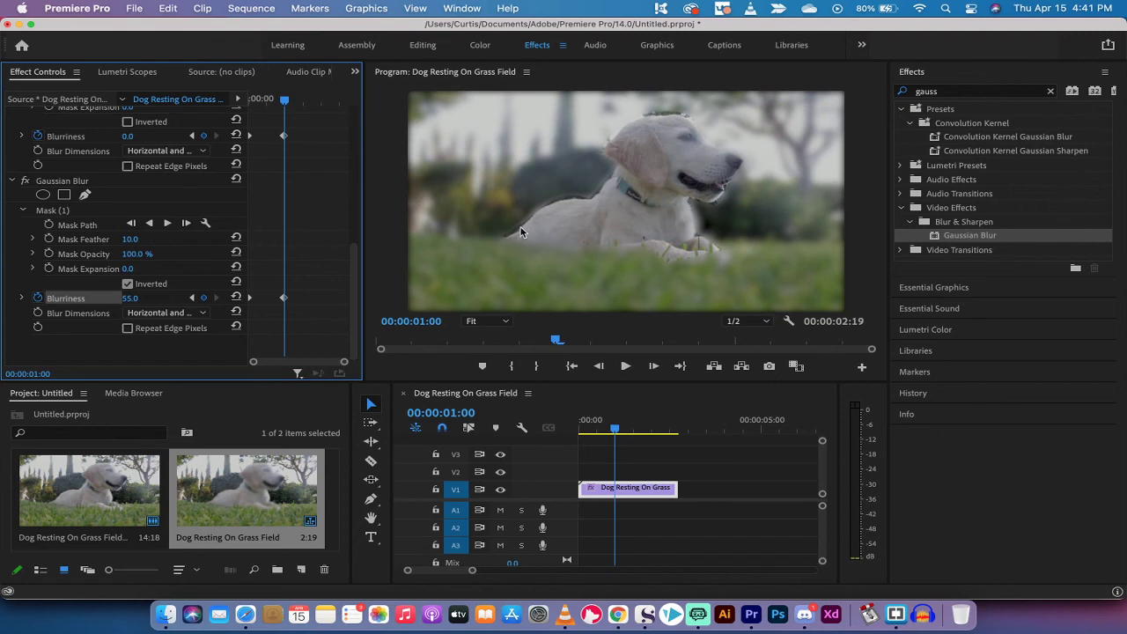
Step: Raise the dog mask's feather from 10.0 to 50.0 and return the playhead to the clip start
click(84, 239)
drag(129, 240, 180, 240)
drag(494, 207, 496, 212)
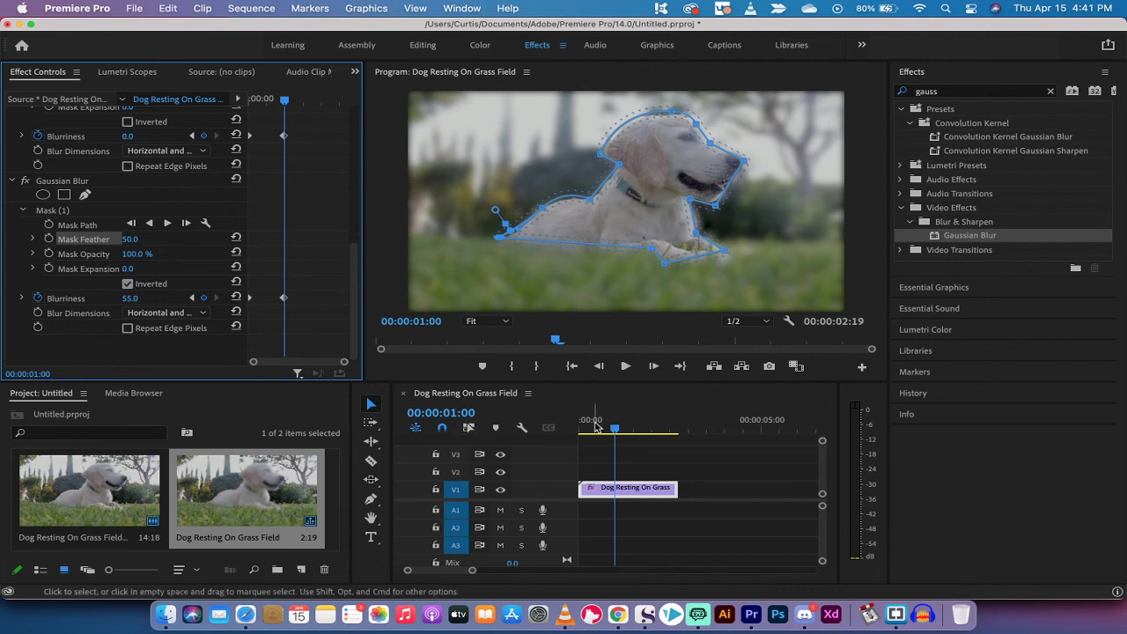
drag(614, 428, 541, 437)
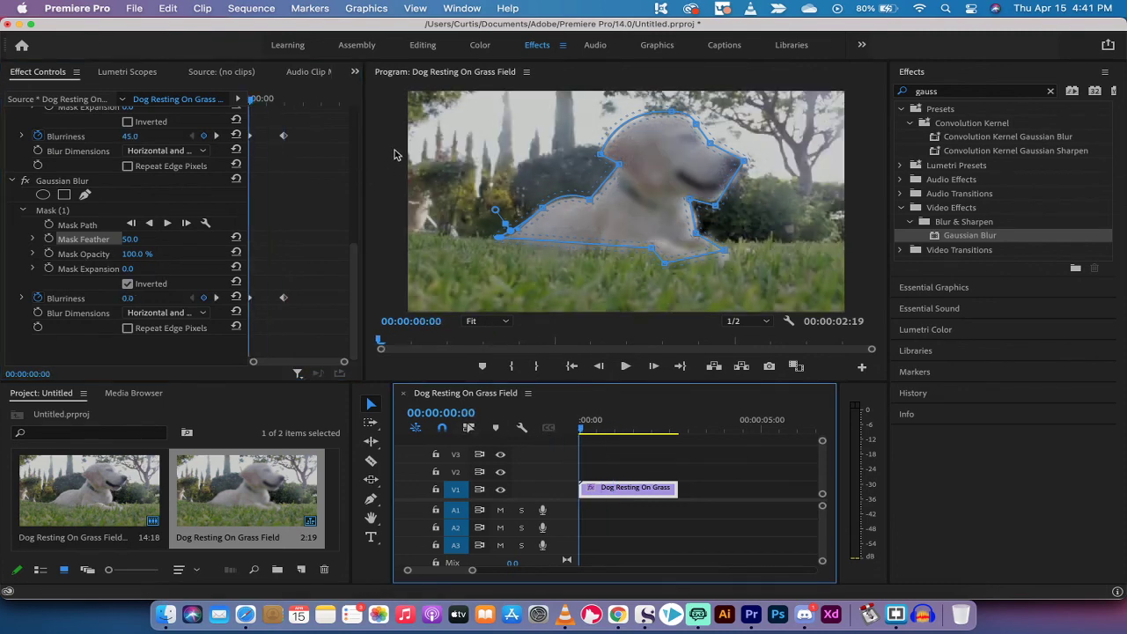
Step: Deselect the clip and scrub to 00:00:01:00 to preview focus shifting onto the dog
click(695, 552)
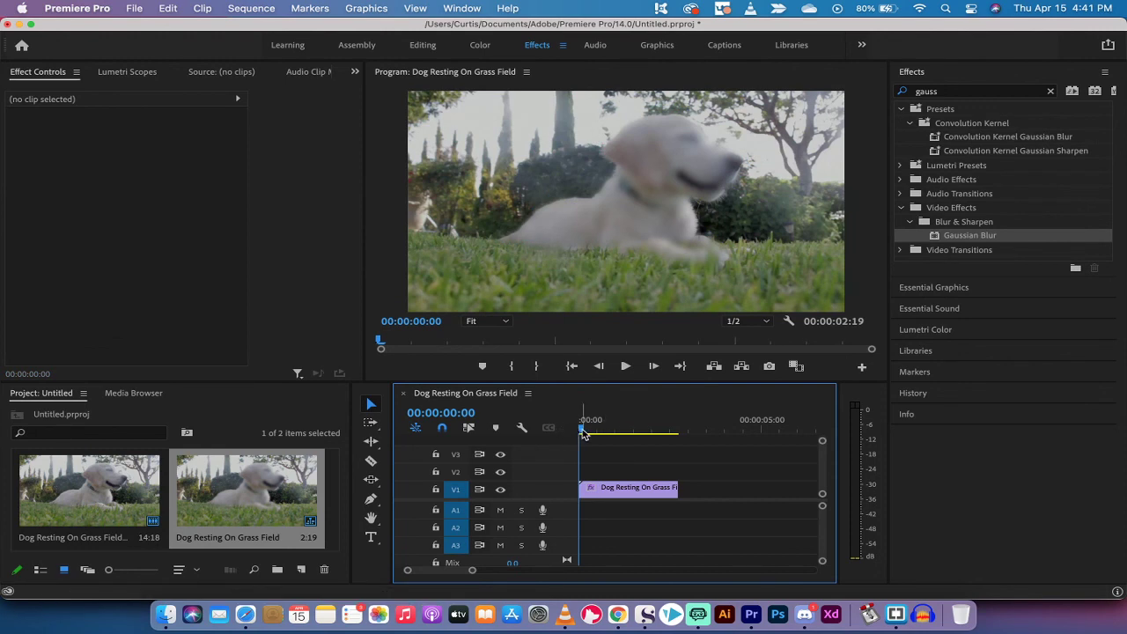
drag(582, 433, 618, 433)
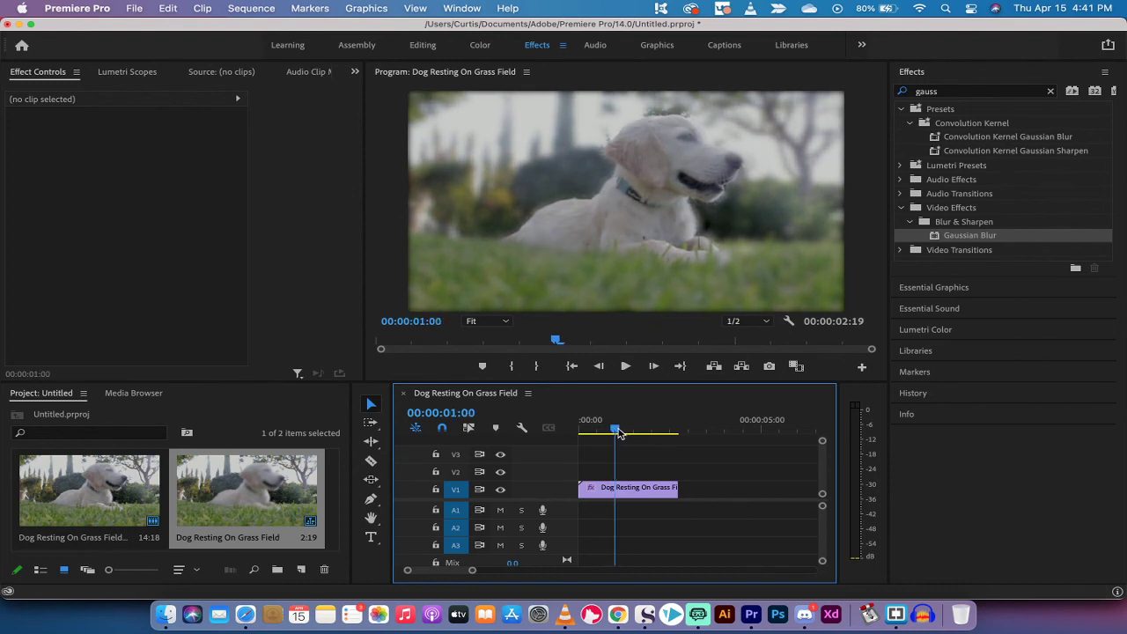